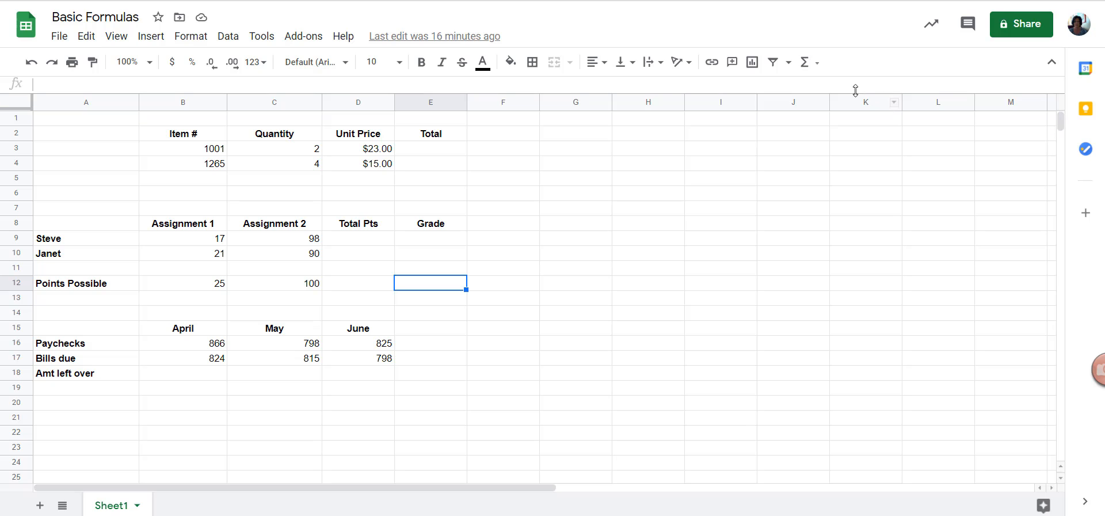
# Step: Enter the formula =C3*D3 in cell E3 to multiply the first item's quantity by its unit price
pyautogui.click(819, 62)
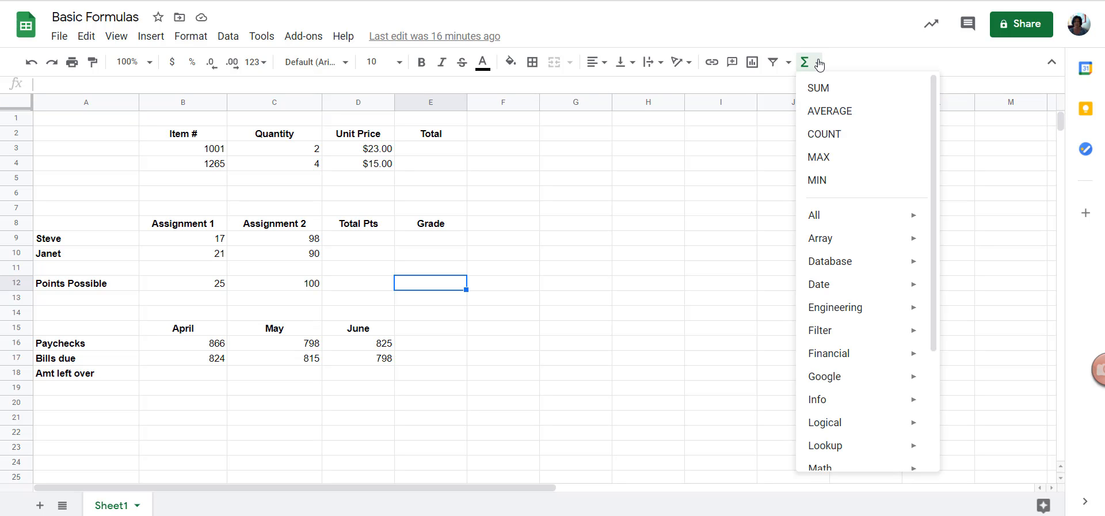
pyautogui.click(431, 149)
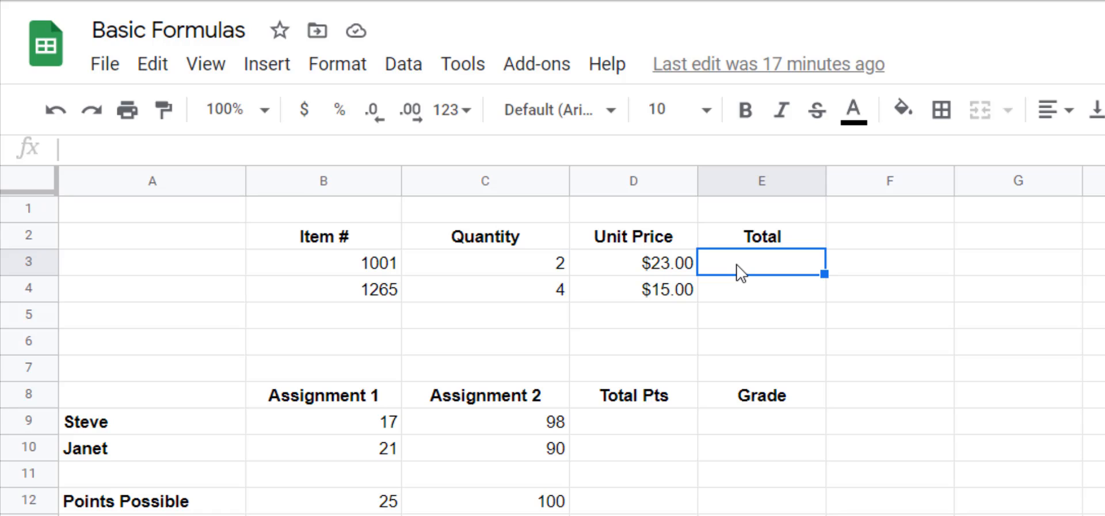
pyautogui.write('=')
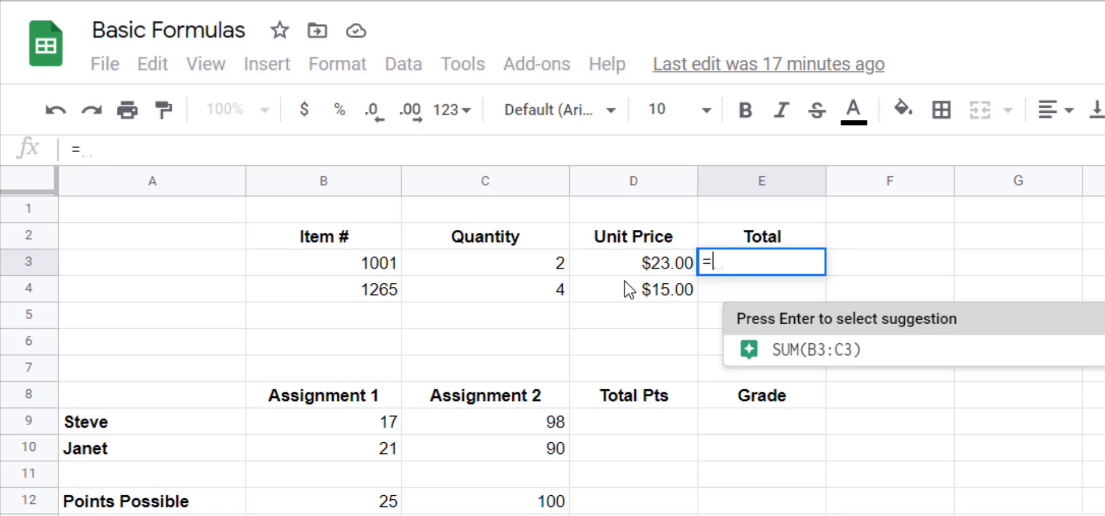
pyautogui.click(530, 262)
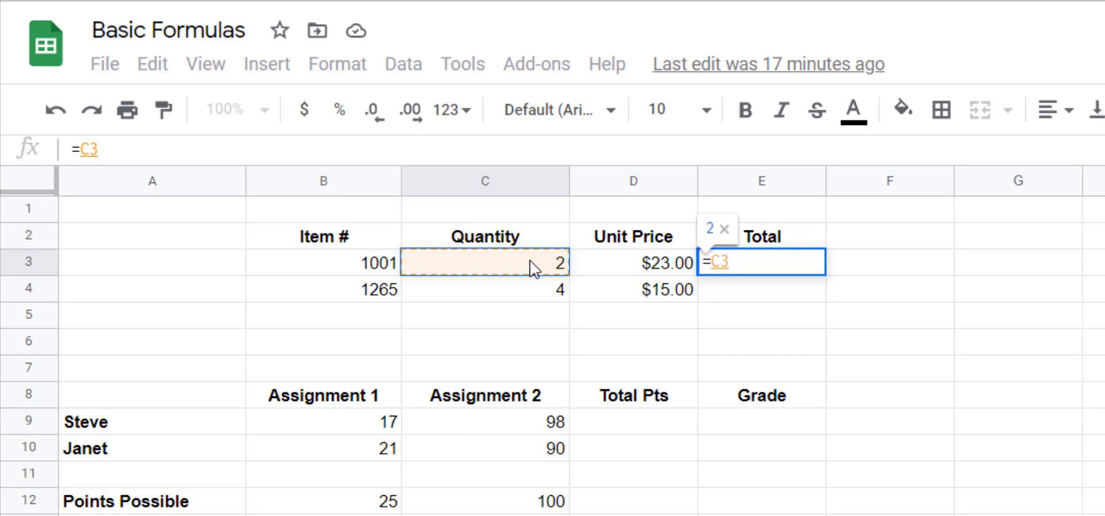
pyautogui.write('*')
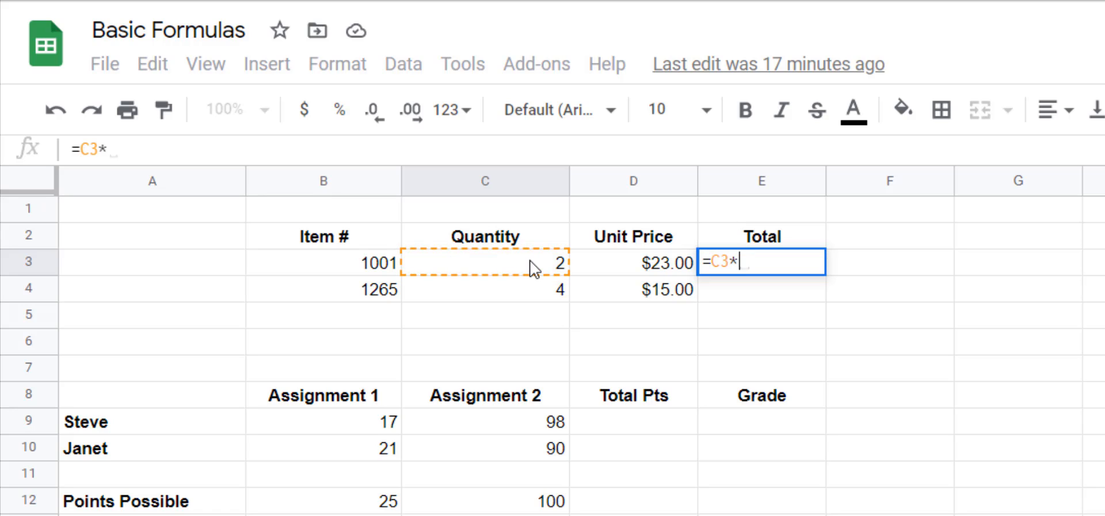
pyautogui.click(604, 263)
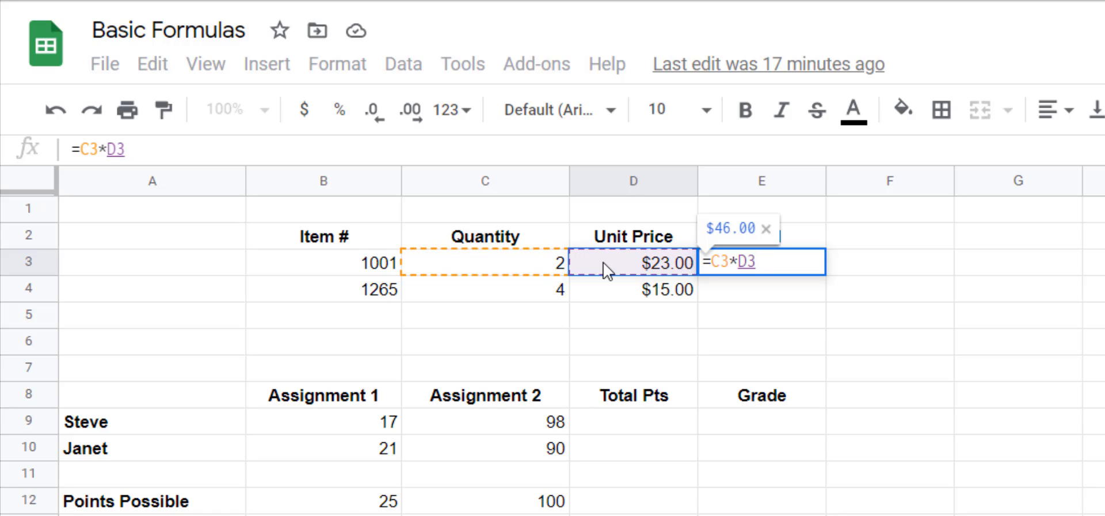
pyautogui.press('Return')
# Step: Fill the E3 total formula down to E4 and inspect the copied formula
pyautogui.press('Up')
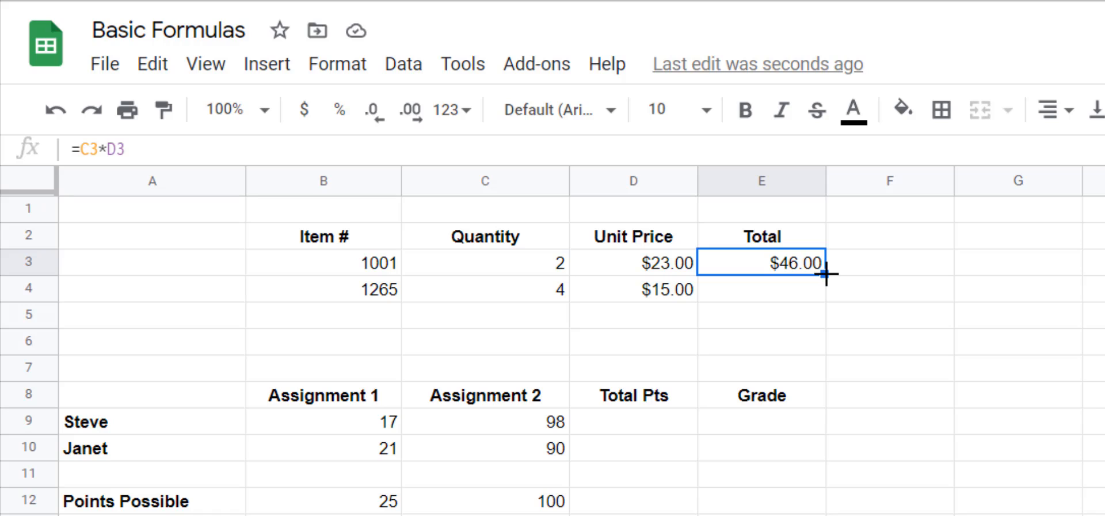
pyautogui.moveTo(826, 274); pyautogui.dragTo(826, 290)
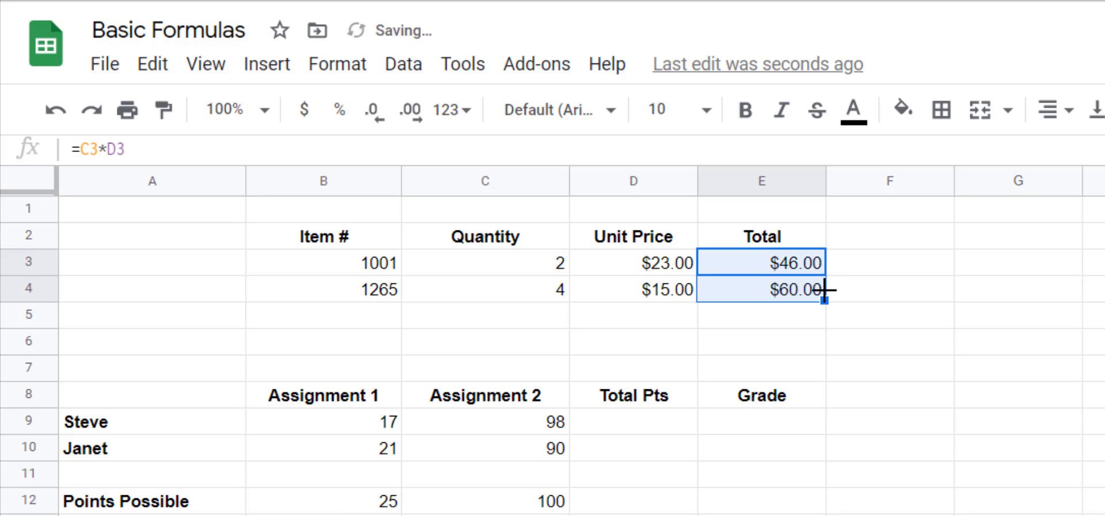
pyautogui.click(793, 319)
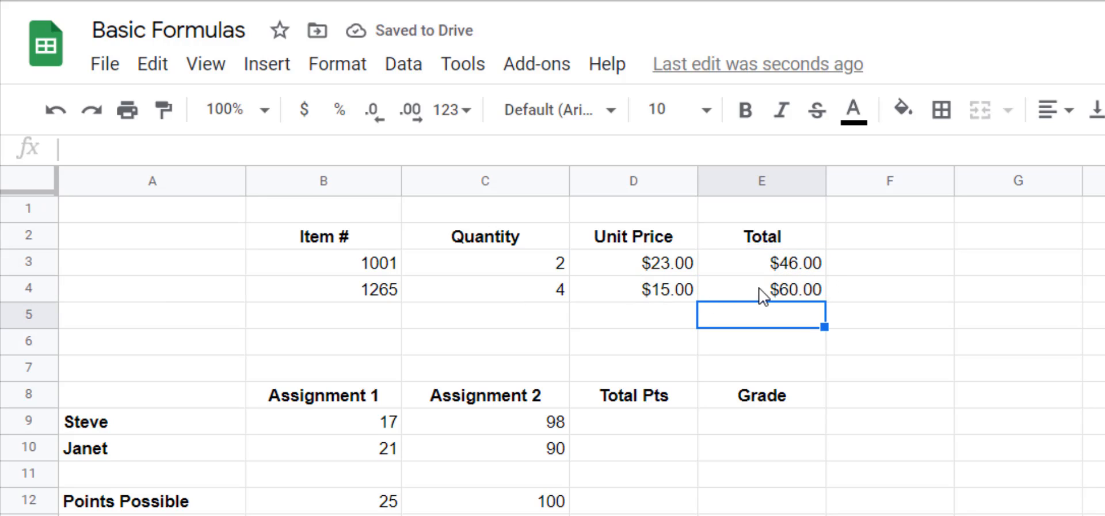
pyautogui.click(778, 293)
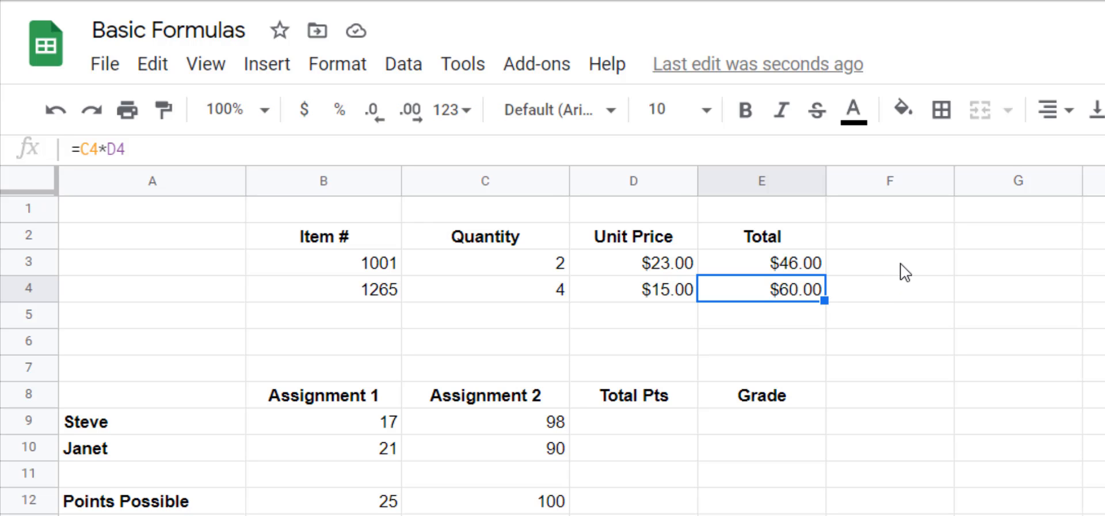
# Step: Enter =MULTIPLY(C3,D3) in cell F3 as an alternative way to calculate the first item's total
pyautogui.click(900, 264)
pyautogui.write('=')
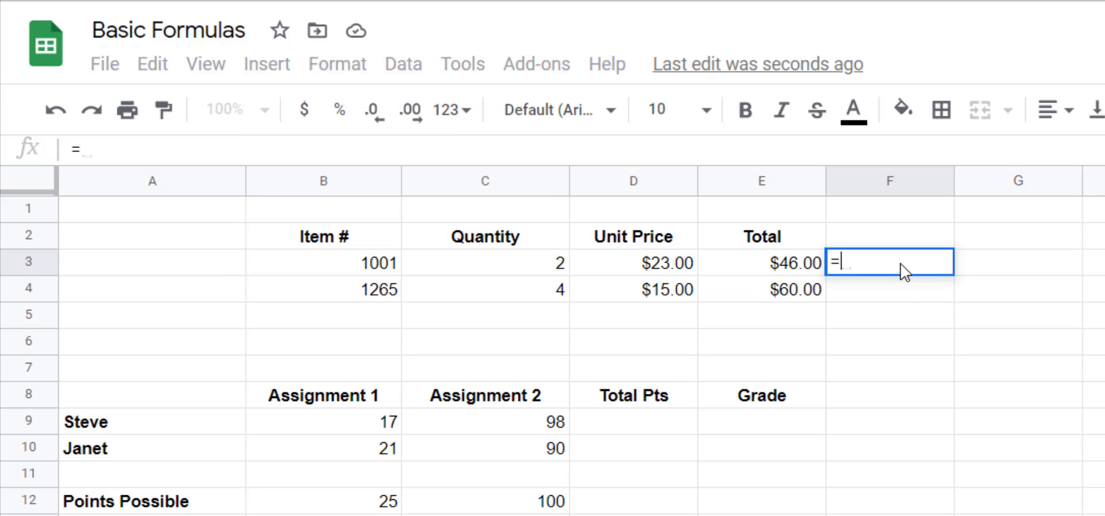
pyautogui.write('mul')
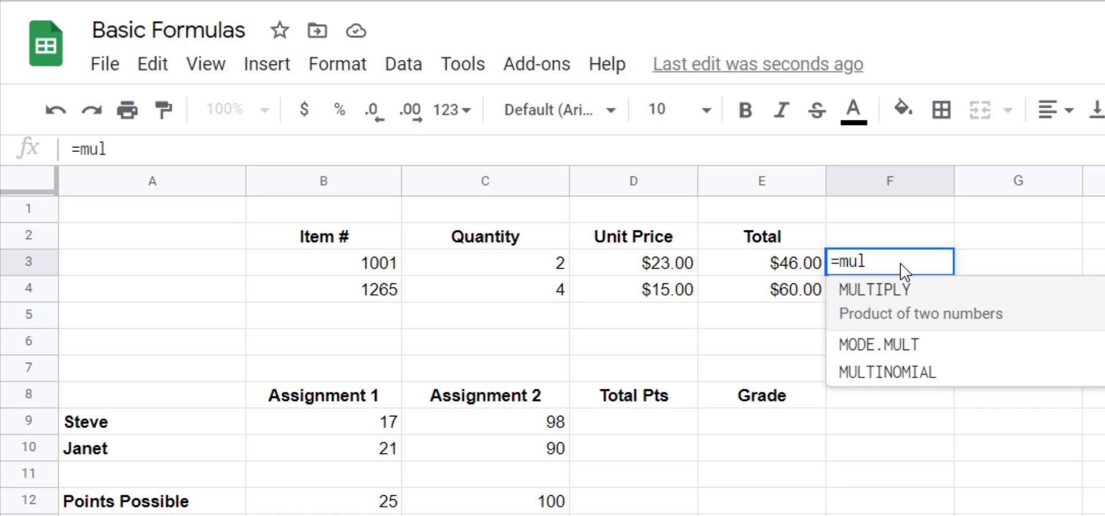
pyautogui.click(907, 297)
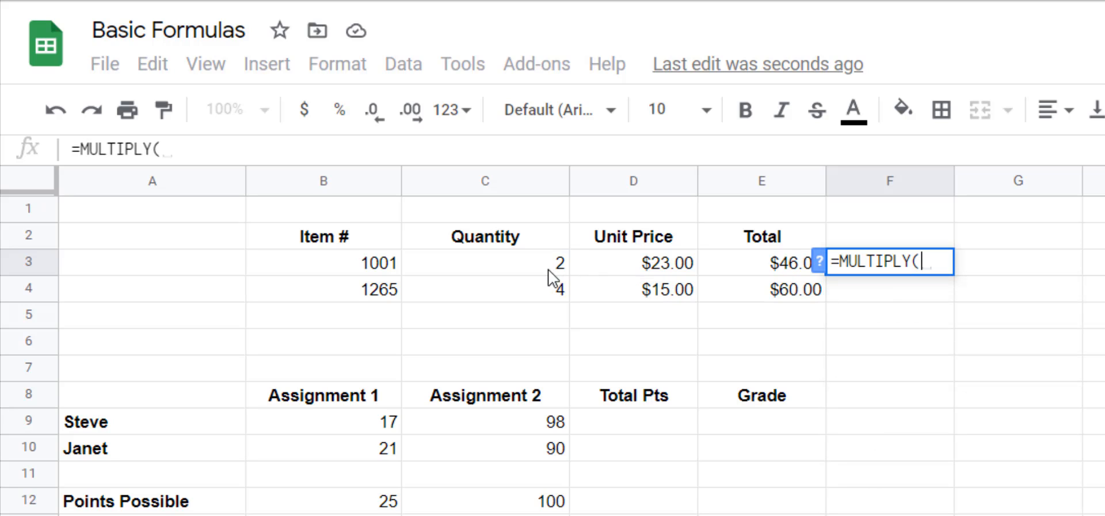
pyautogui.click(530, 271)
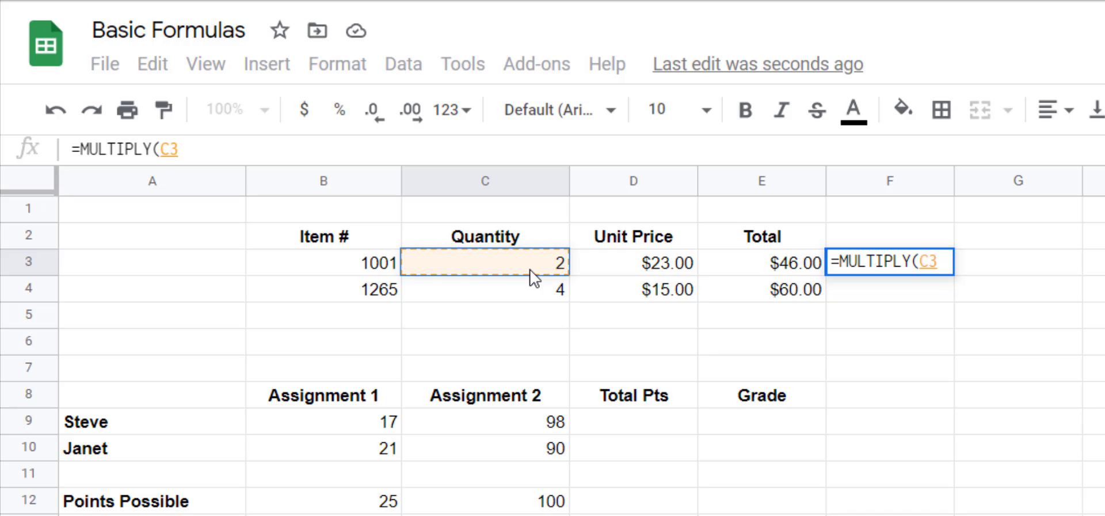
pyautogui.write(',')
pyautogui.click(619, 275)
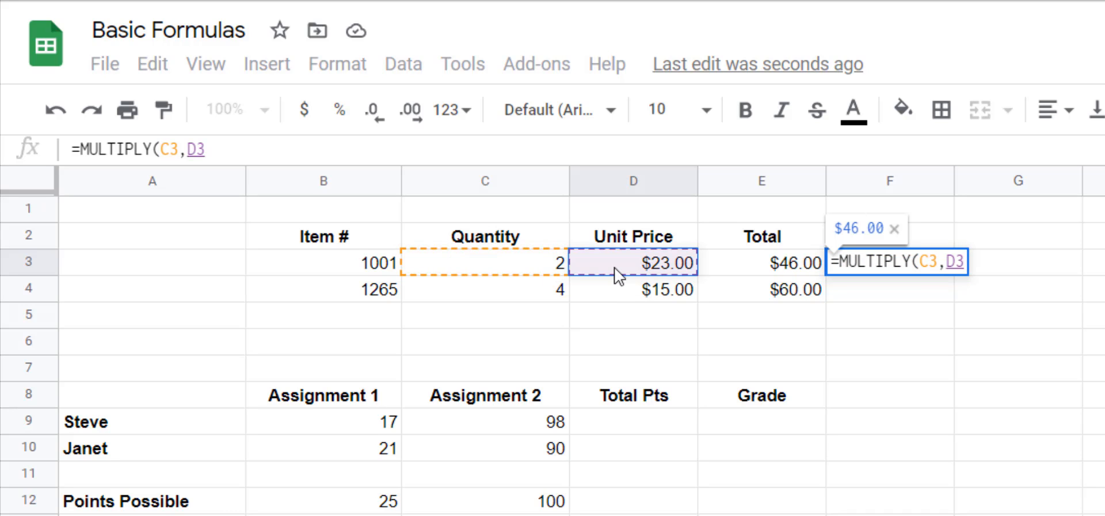
pyautogui.press('Return')
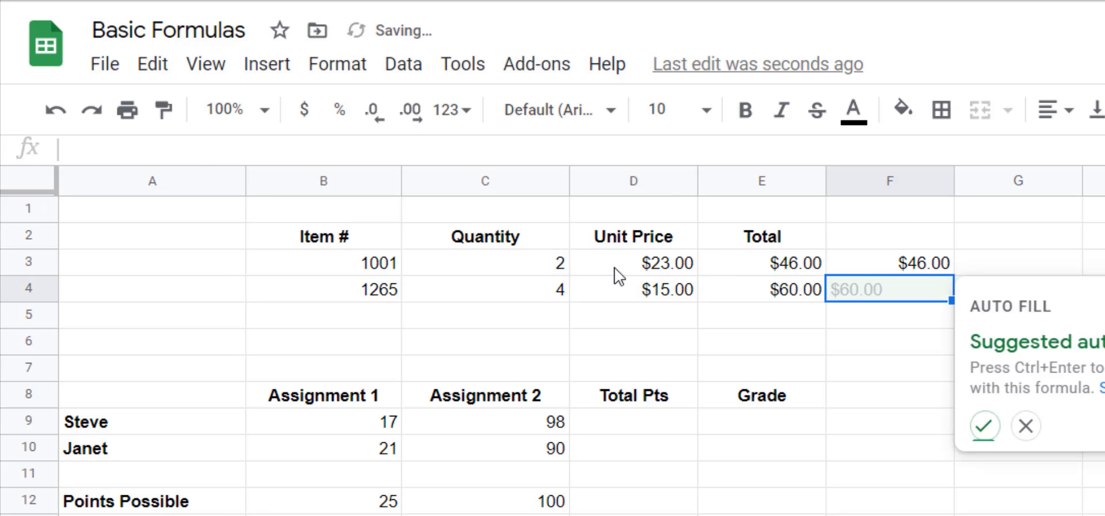
# Step: Fill the MULTIPLY formula from F3 down to F4 and compare it with the formula in E3
pyautogui.press('Up')
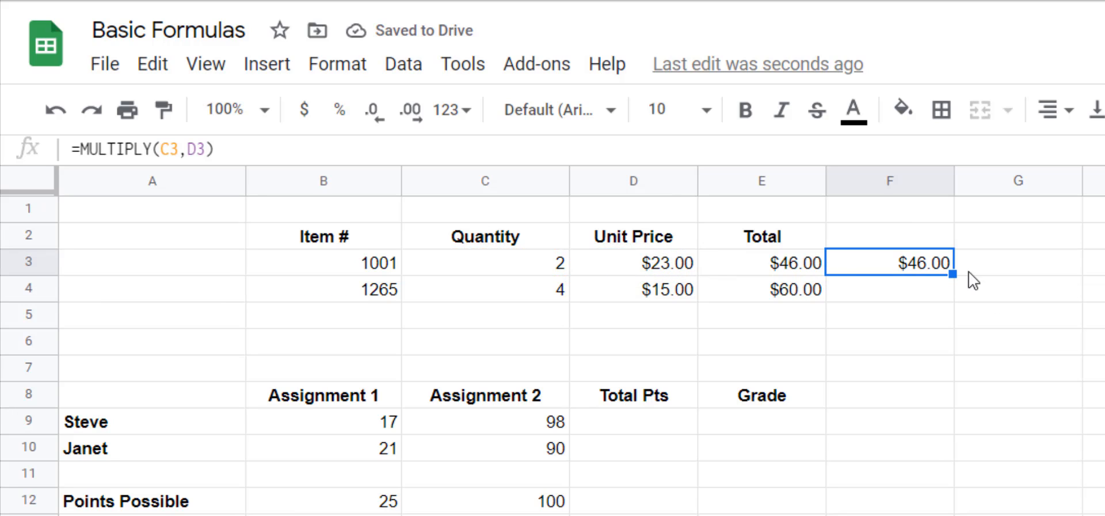
pyautogui.moveTo(952, 277); pyautogui.dragTo(954, 296)
pyautogui.click(915, 303)
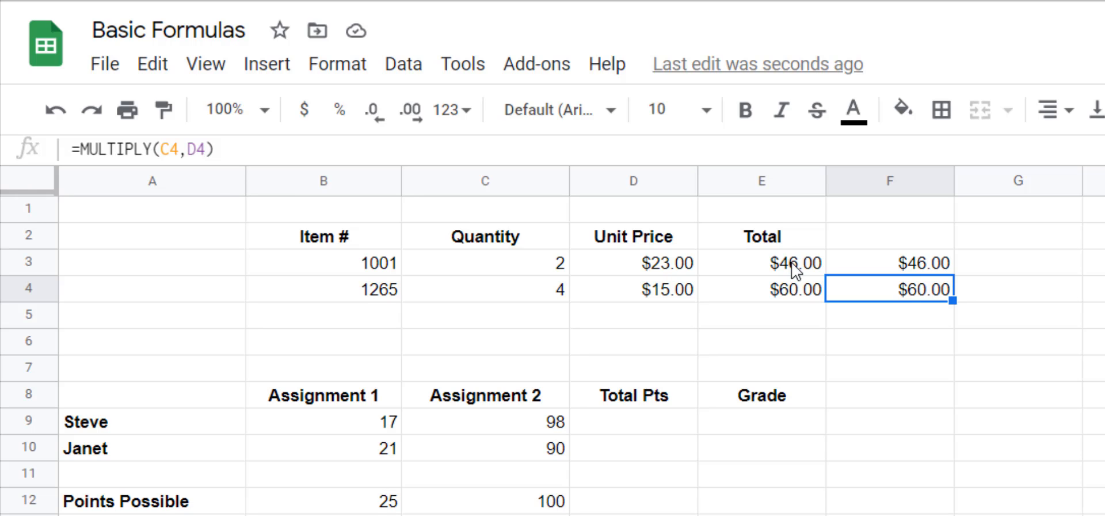
pyautogui.click(792, 262)
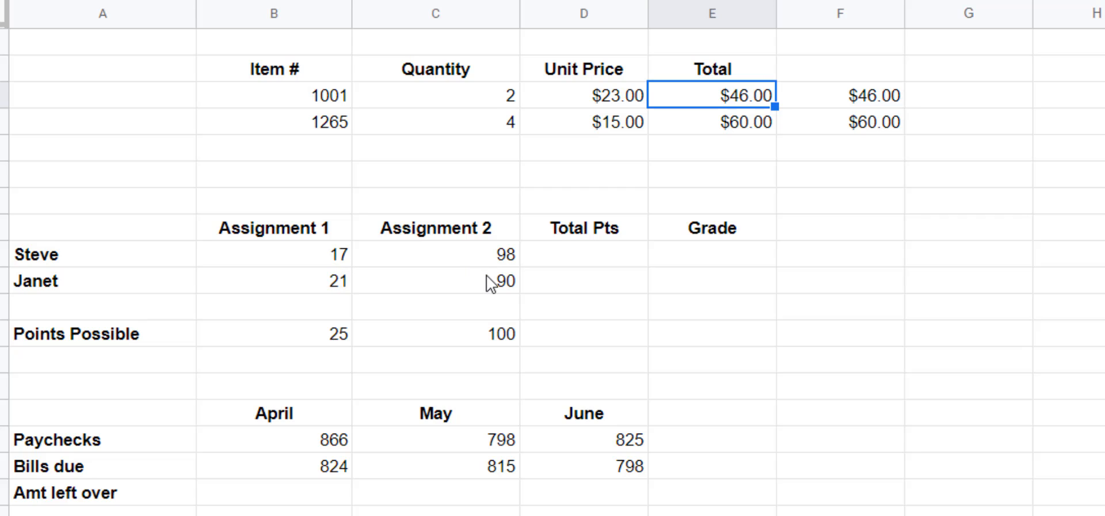
# Step: Enter a SUM formula over B9:C9 in cell D9 to total the first student's assignment points
pyautogui.click(582, 261)
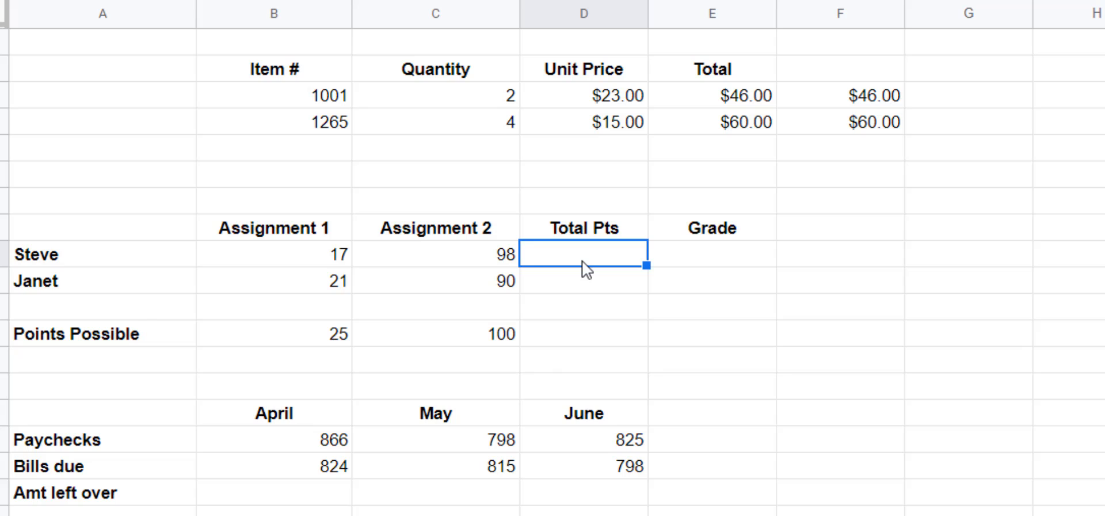
pyautogui.write('=sum')
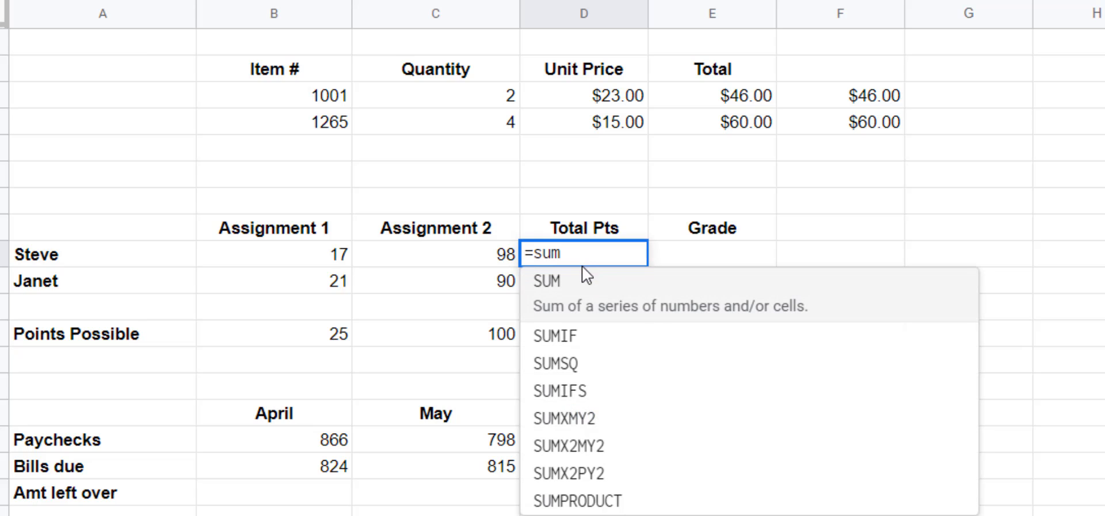
pyautogui.click(585, 293)
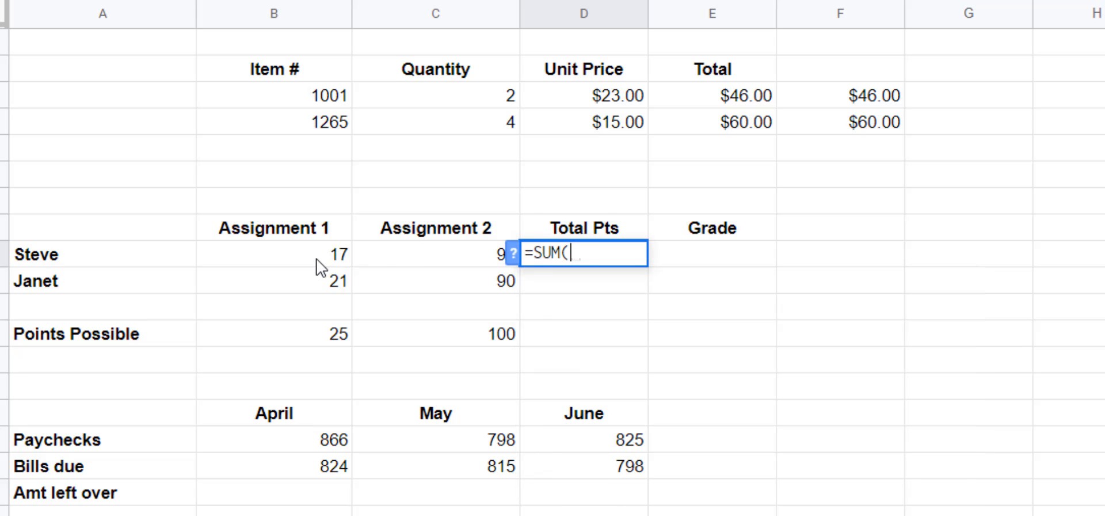
pyautogui.moveTo(317, 260); pyautogui.dragTo(415, 259)
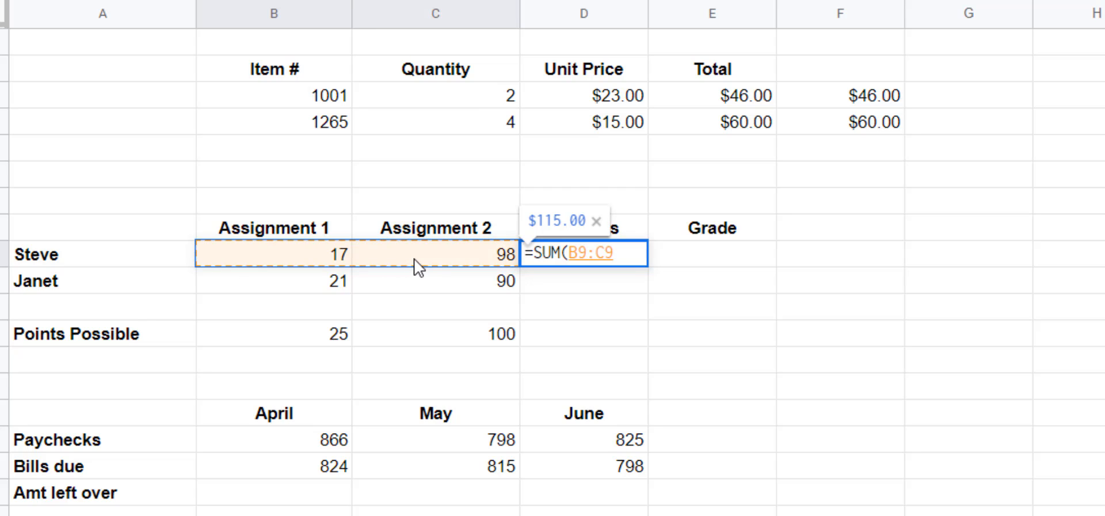
pyautogui.press('Return')
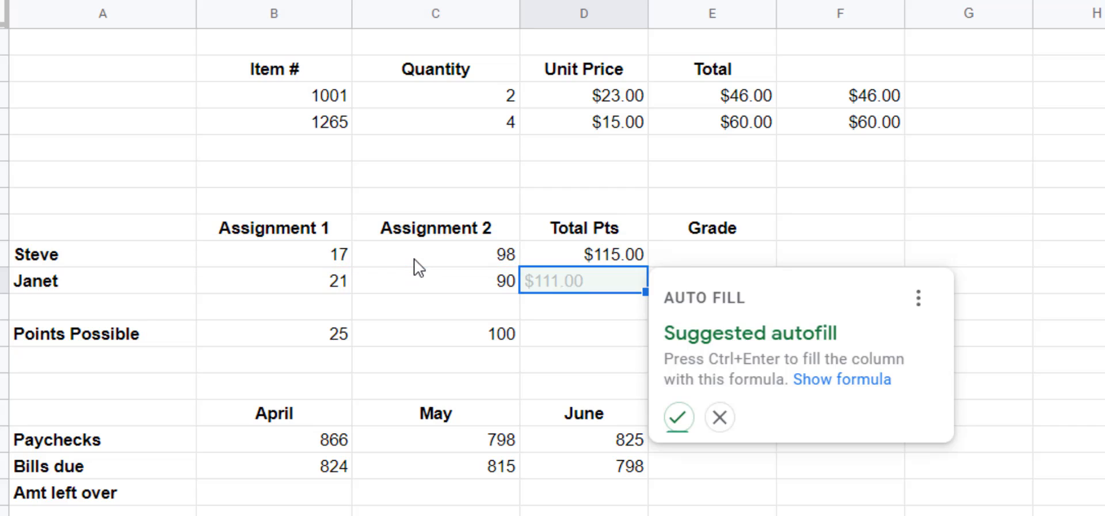
# Step: Set the number format of the Total Pts cells D9:D10 to Automatic
pyautogui.click(617, 254)
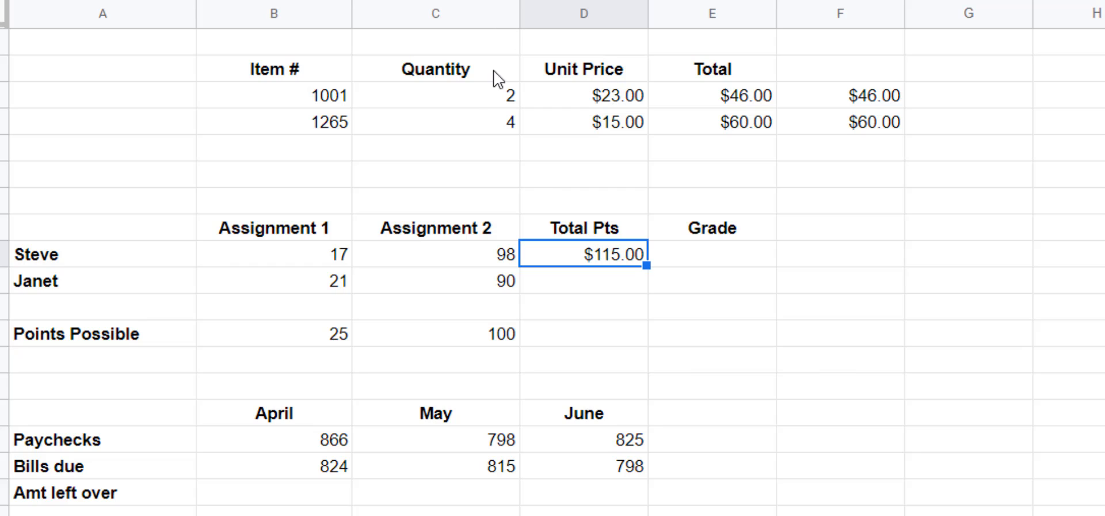
pyautogui.moveTo(555, 259); pyautogui.dragTo(557, 288)
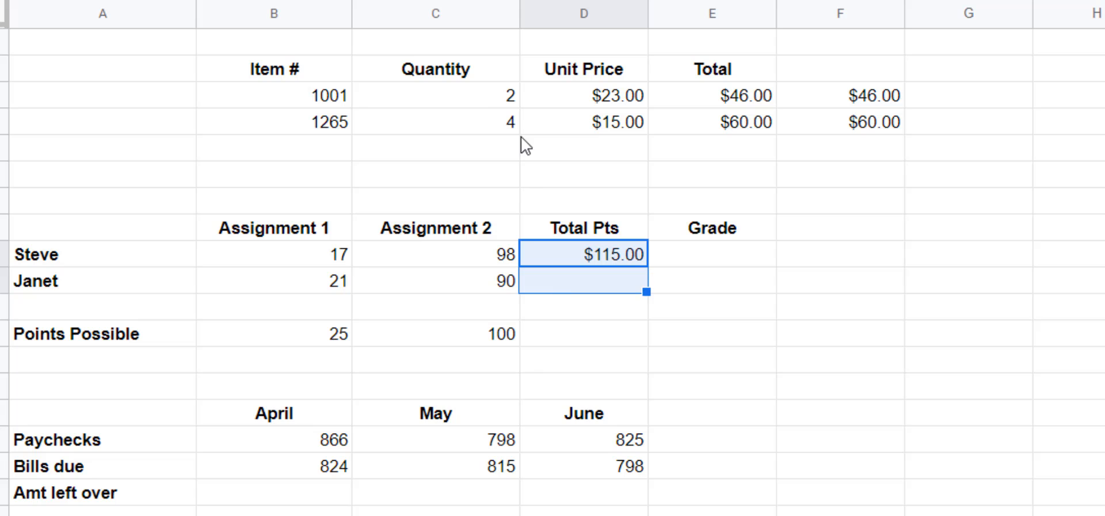
pyautogui.click(424, 30)
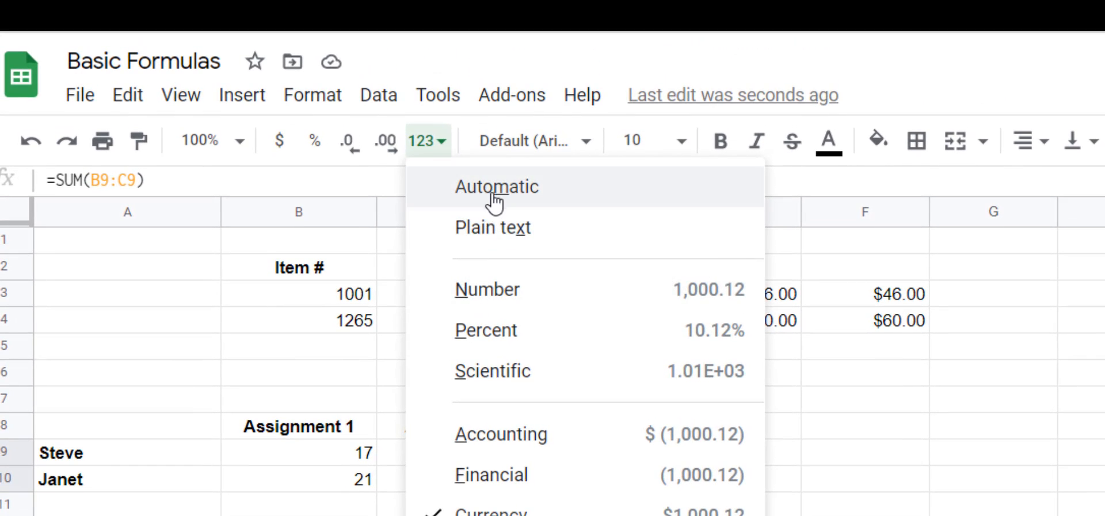
pyautogui.click(493, 196)
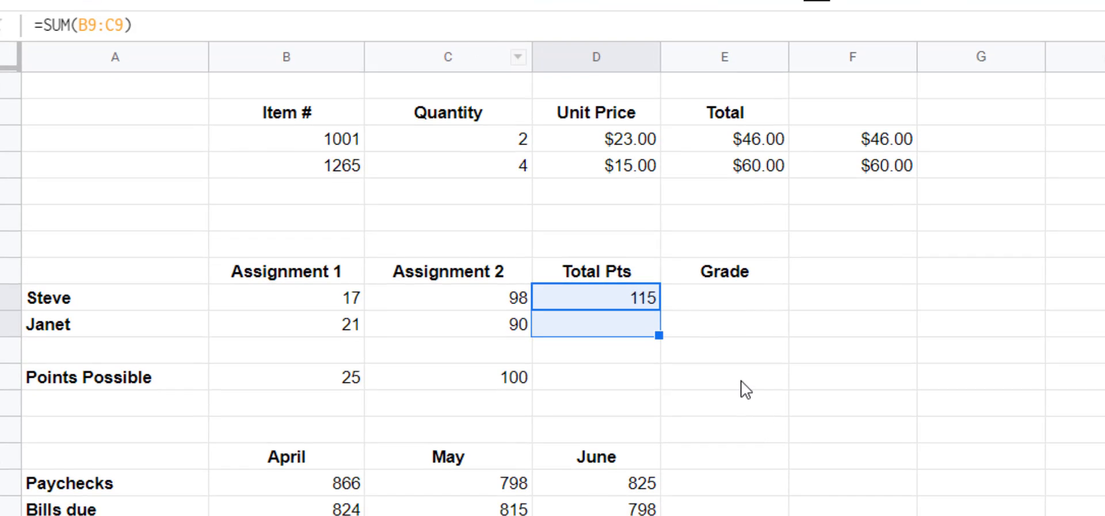
pyautogui.click(723, 373)
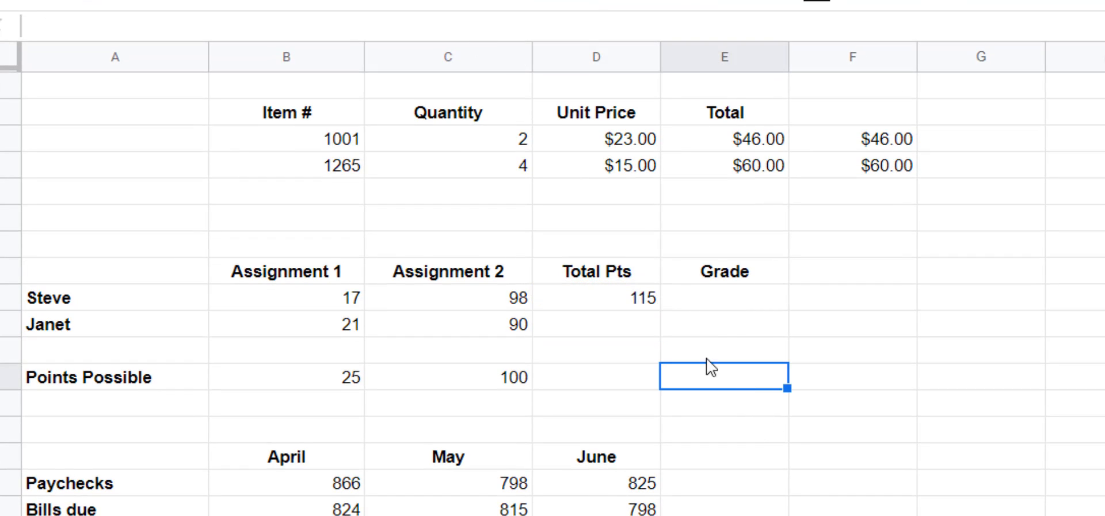
# Step: Fill the SUM formula from D9 down to D10 for the second student and inspect the copied formula
pyautogui.click(629, 295)
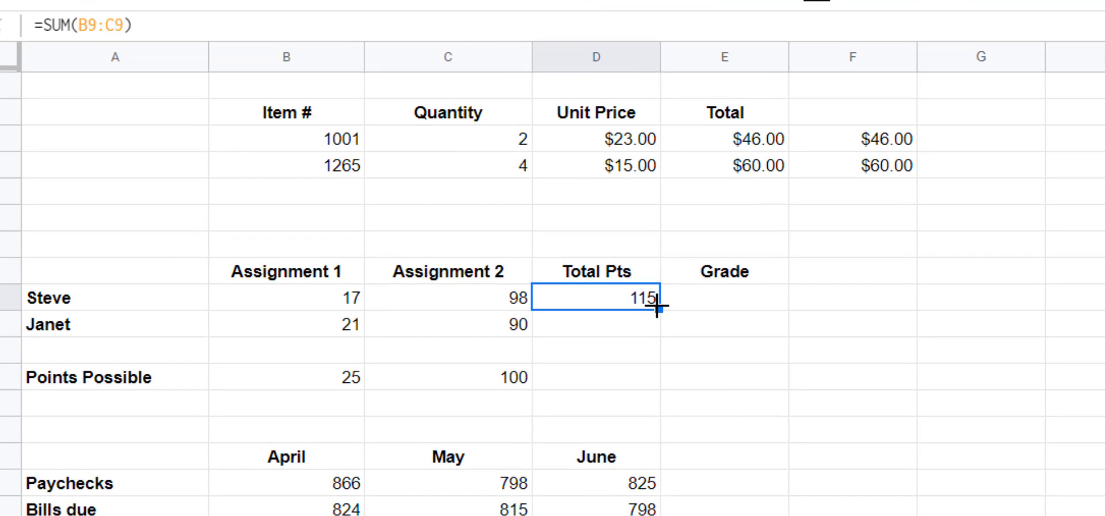
pyautogui.moveTo(657, 307); pyautogui.dragTo(656, 327)
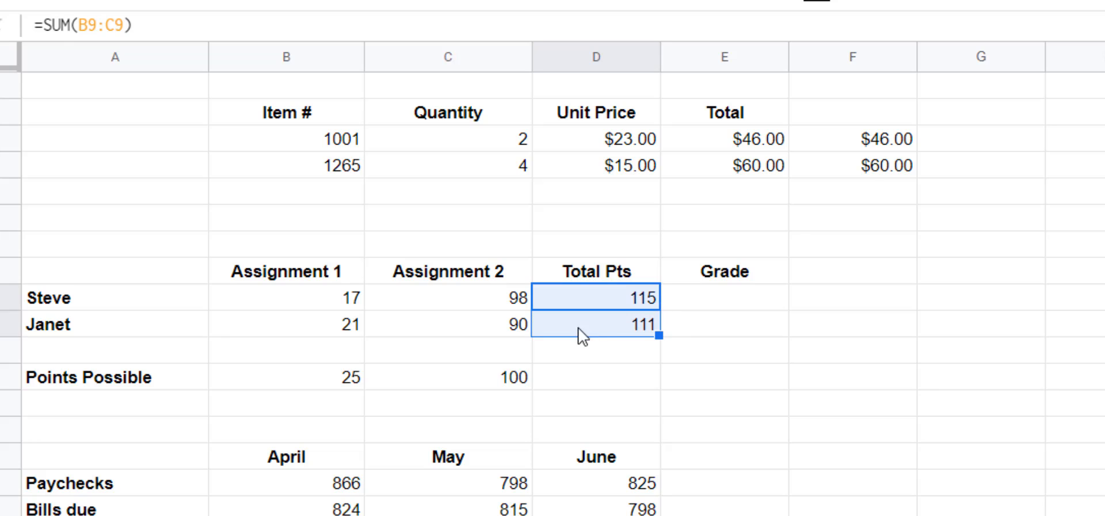
pyautogui.click(592, 332)
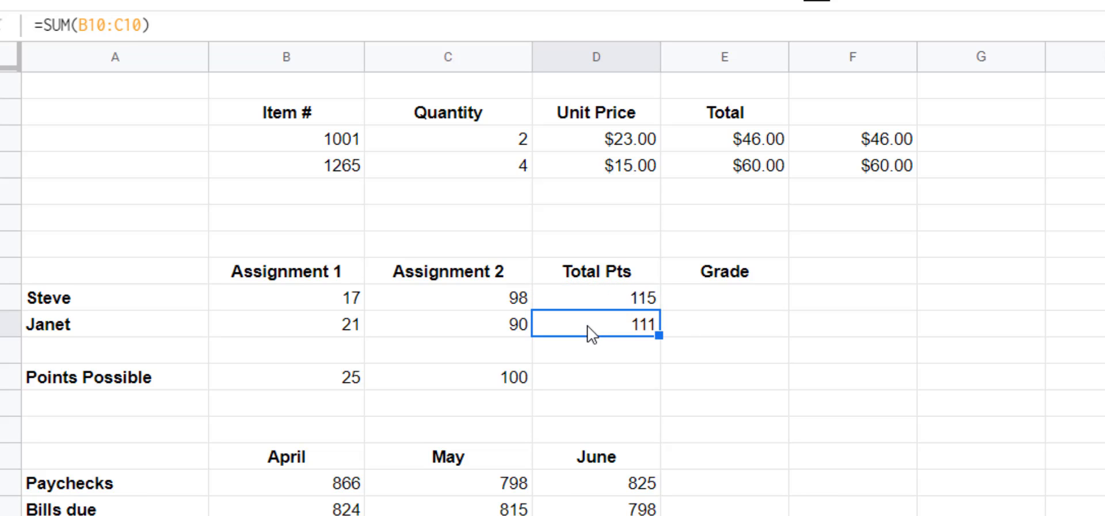
# Step: Extend the SUM formula from D10 down to D12 for the Points Possible row and clear the unneeded cell D11
pyautogui.click(740, 296)
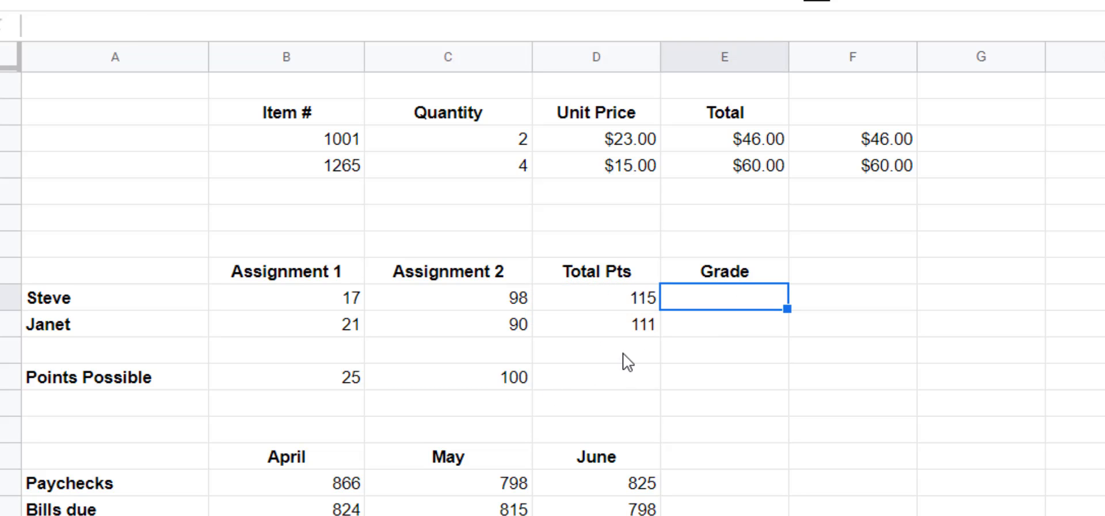
pyautogui.click(632, 334)
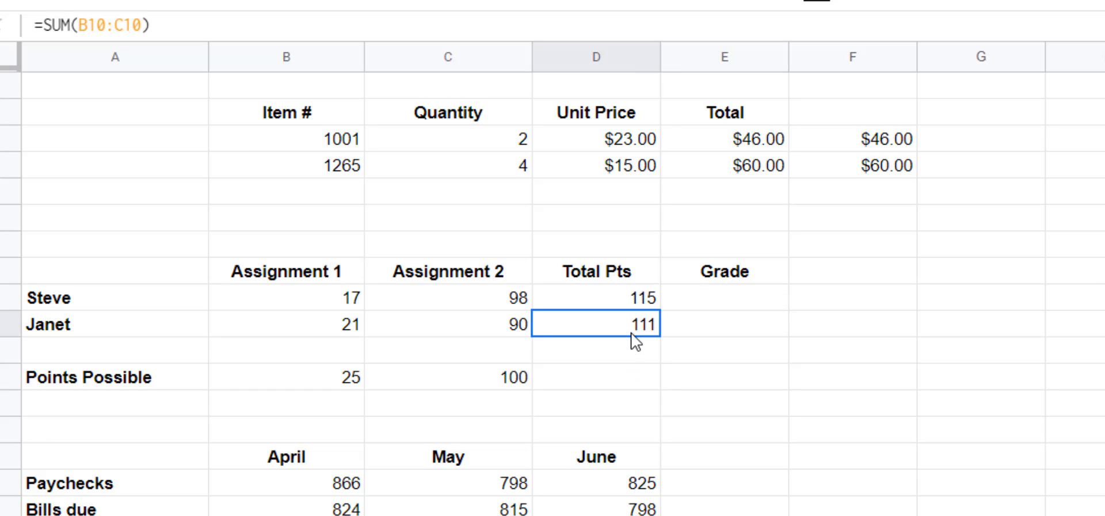
pyautogui.moveTo(659, 329); pyautogui.dragTo(659, 377)
pyautogui.click(634, 357)
pyautogui.press('Delete')
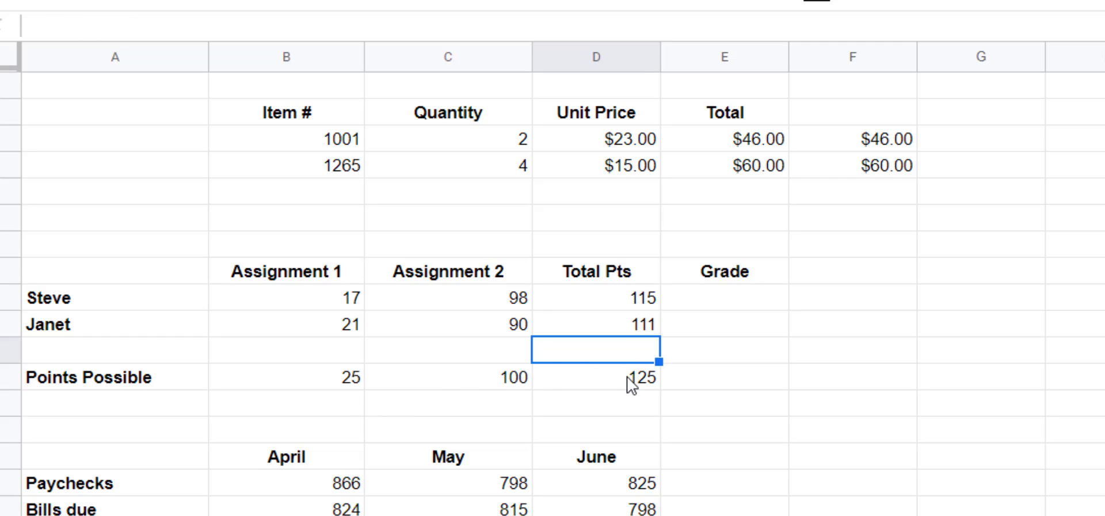
# Step: Calculate the first student's grade in cell E9 by dividing total points by points possible with =D9/D12
pyautogui.click(647, 382)
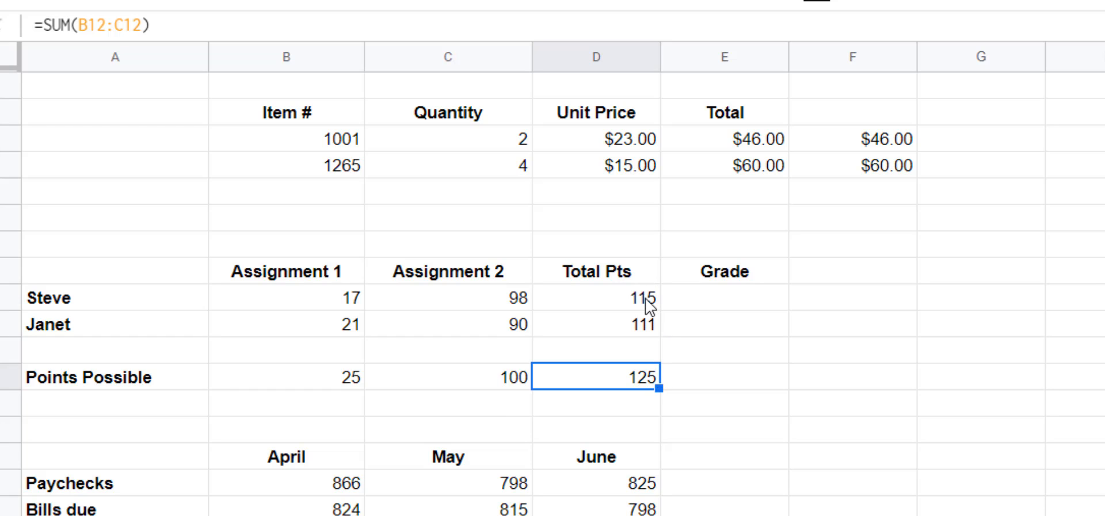
pyautogui.click(731, 308)
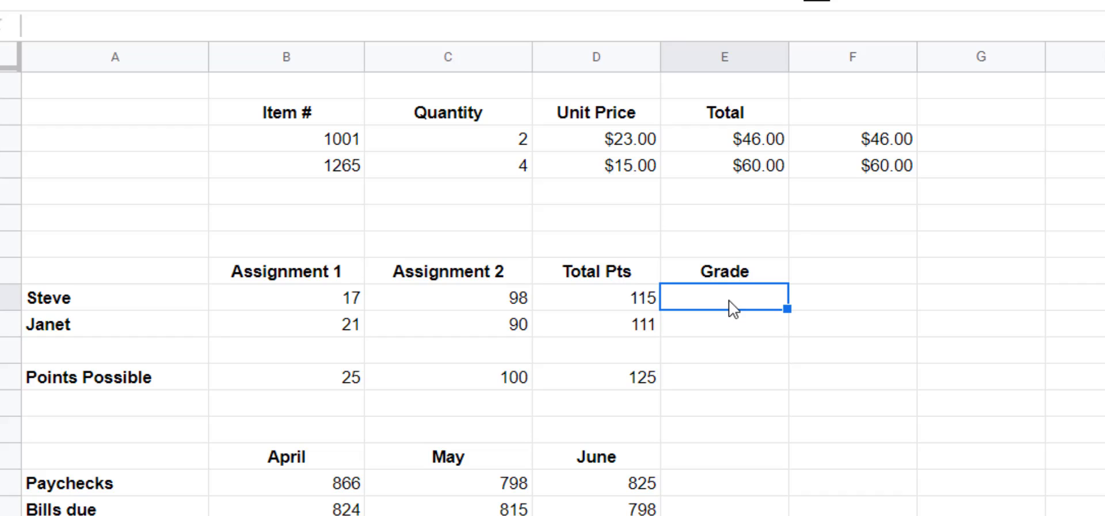
pyautogui.write('=')
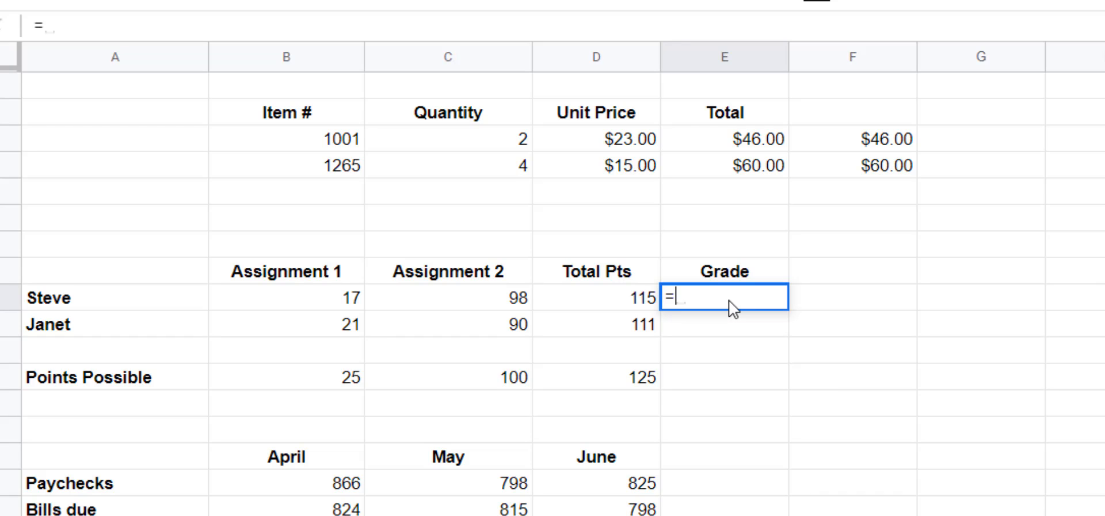
pyautogui.click(621, 297)
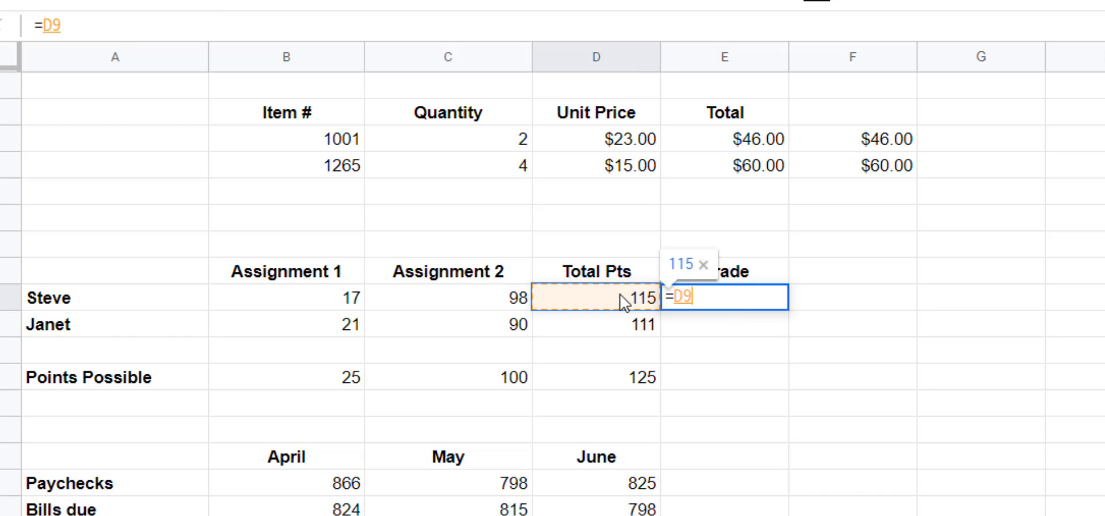
pyautogui.write('/')
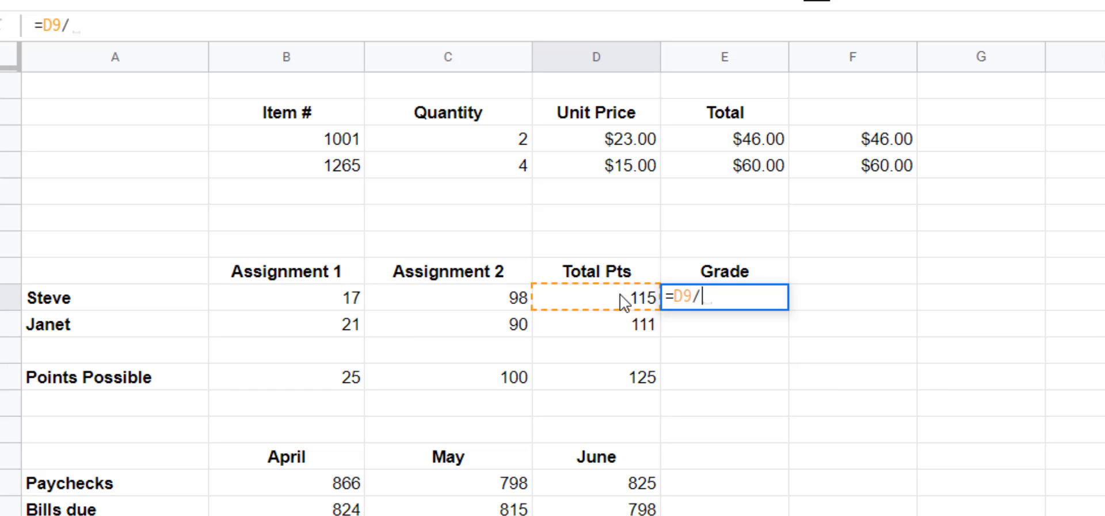
pyautogui.click(636, 381)
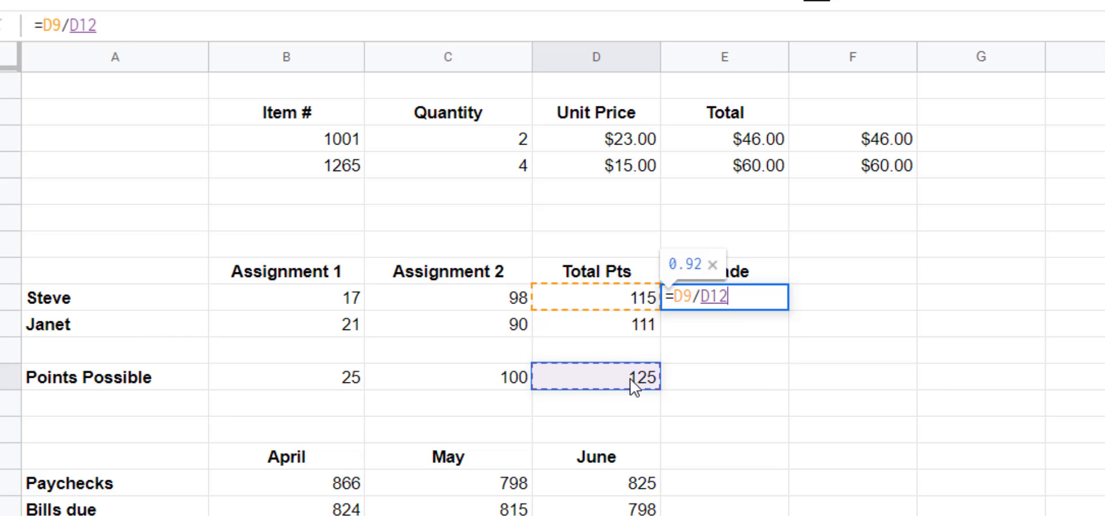
pyautogui.press('Return')
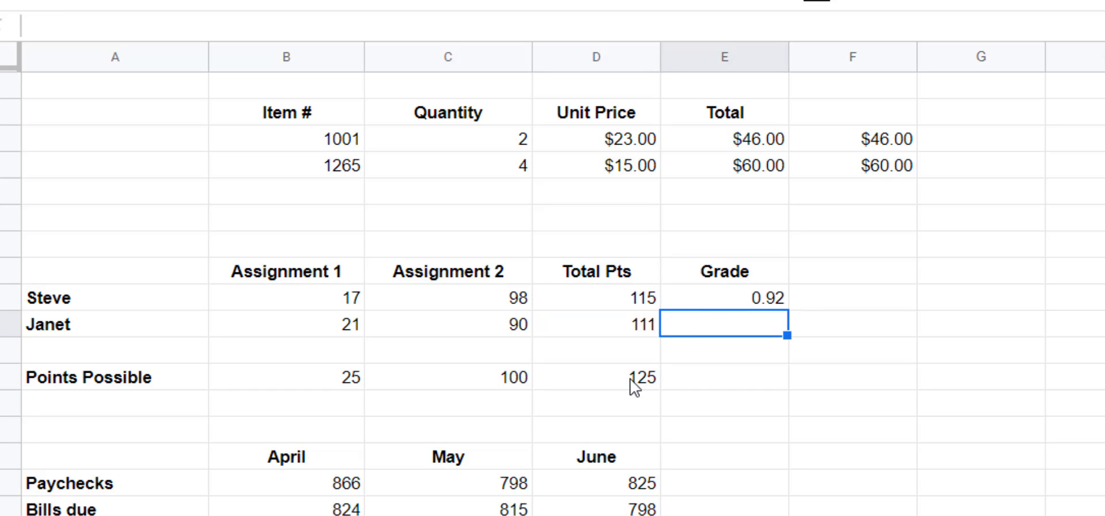
# Step: Calculate the second student's grade in cell E10 with the formula =D10/D12
pyautogui.click(714, 304)
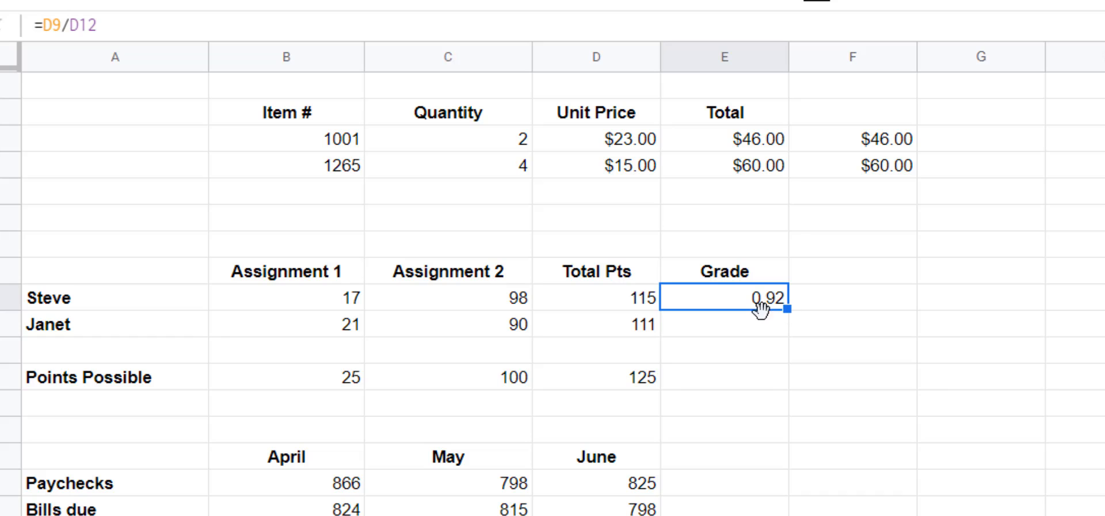
pyautogui.click(710, 331)
pyautogui.write('=')
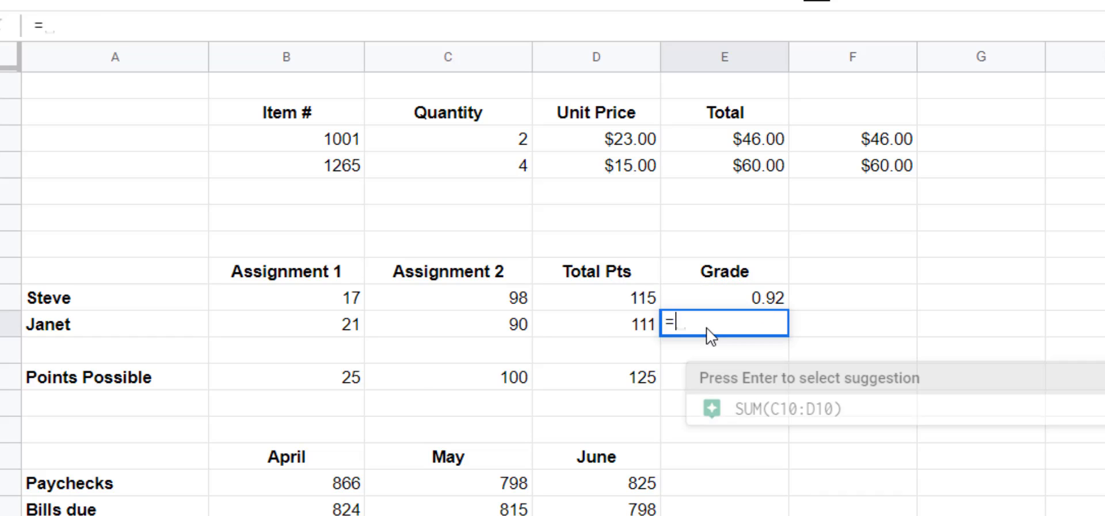
pyautogui.click(634, 320)
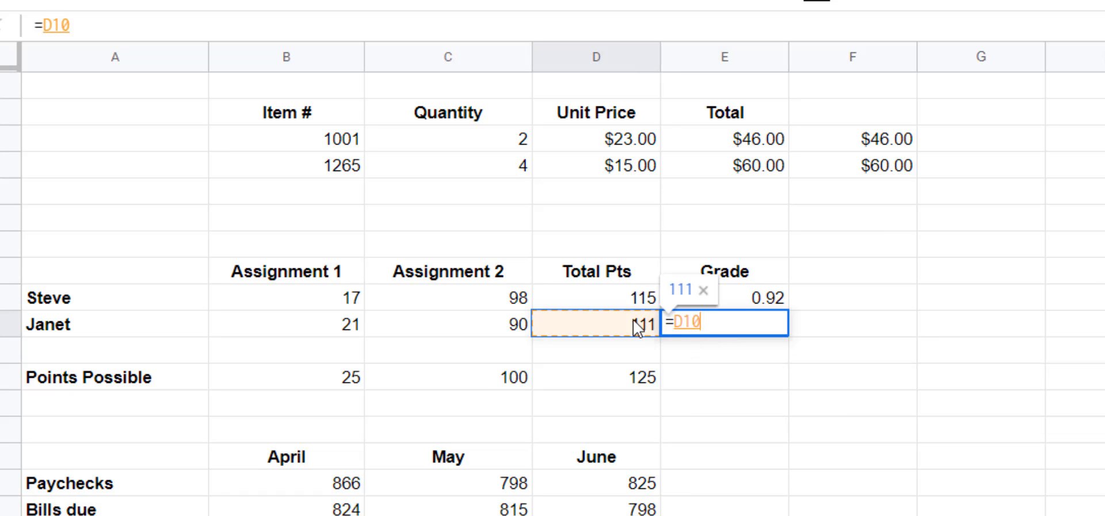
pyautogui.write('/')
pyautogui.click(637, 375)
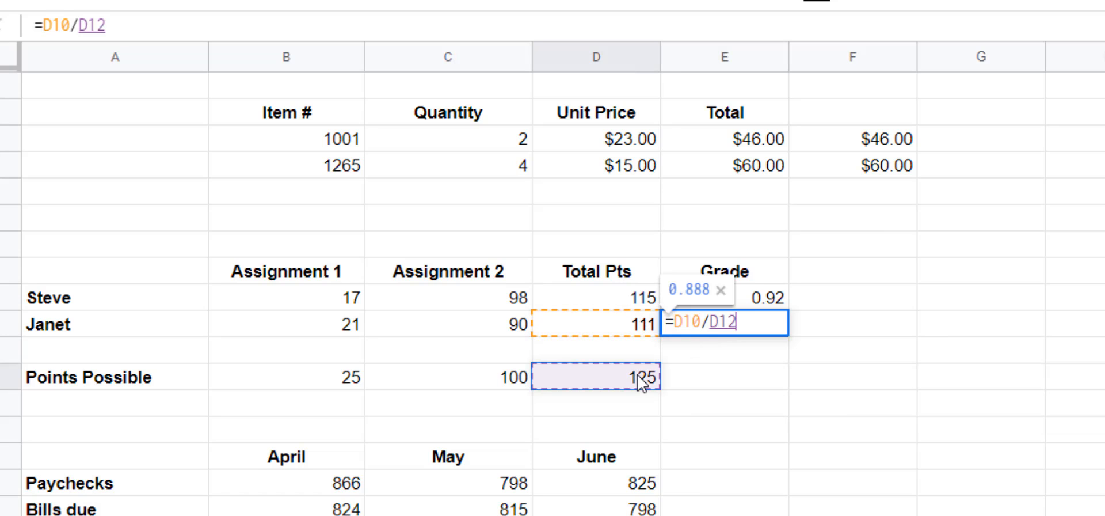
pyautogui.press('Return')
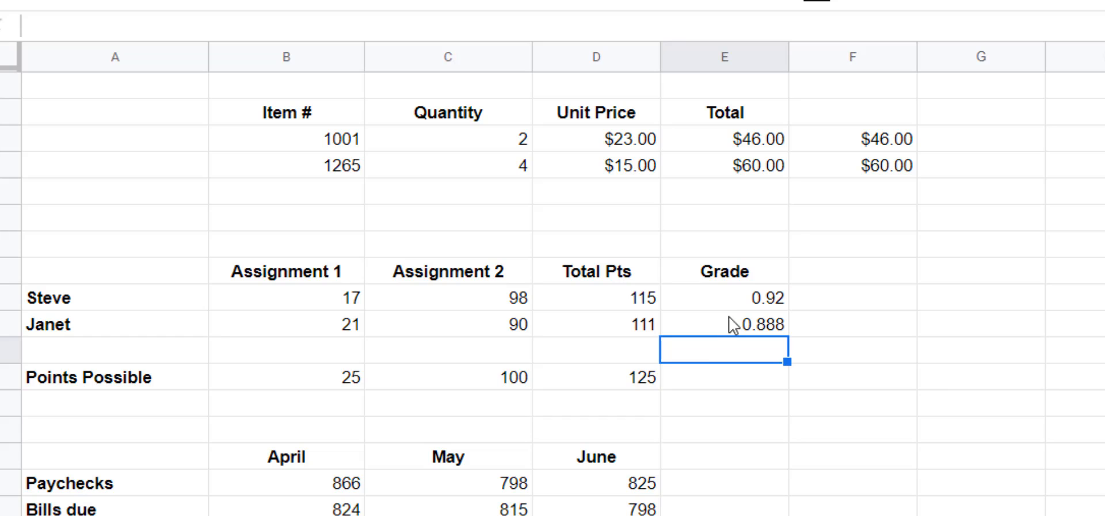
# Step: Format the Grade cells E9:E10 as percentages with no decimal places
pyautogui.moveTo(731, 295); pyautogui.dragTo(728, 333)
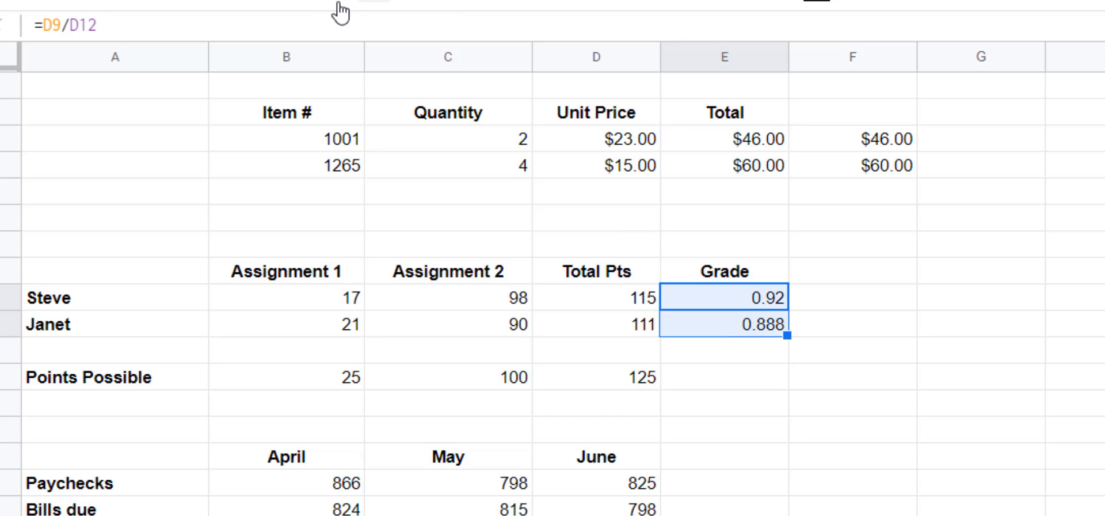
pyautogui.click(299, 2)
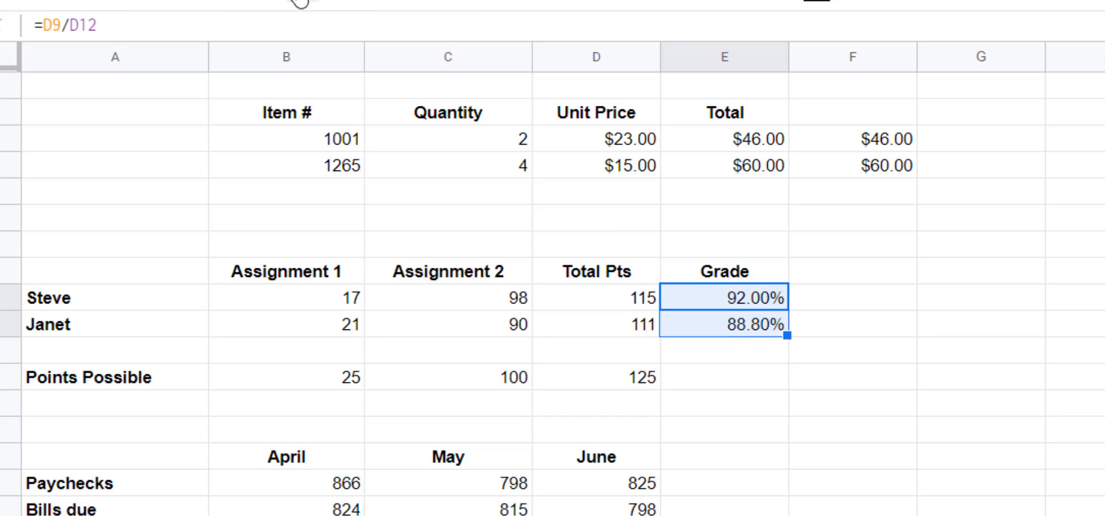
pyautogui.click(339, 2)
pyautogui.click(339, 2)
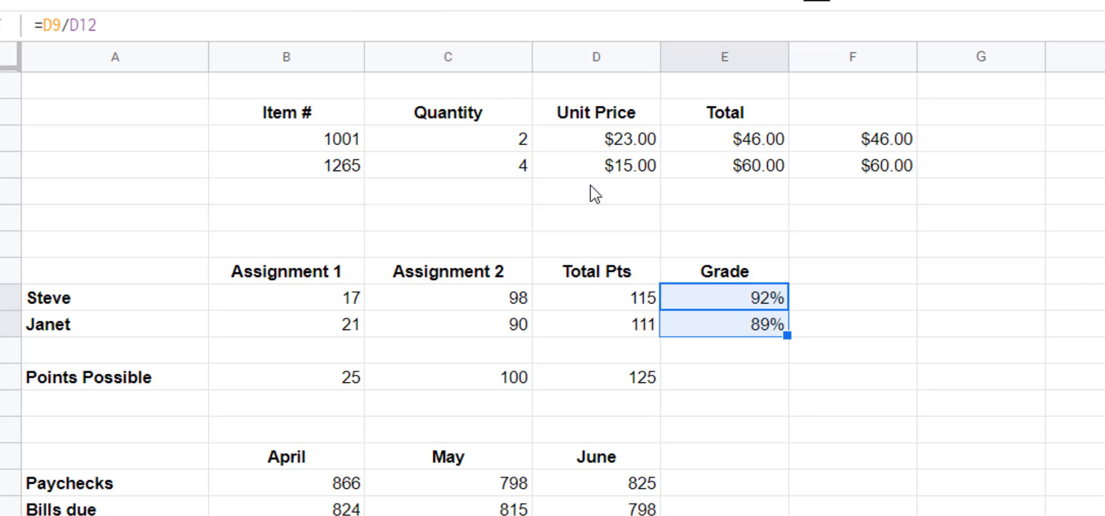
pyautogui.click(732, 381)
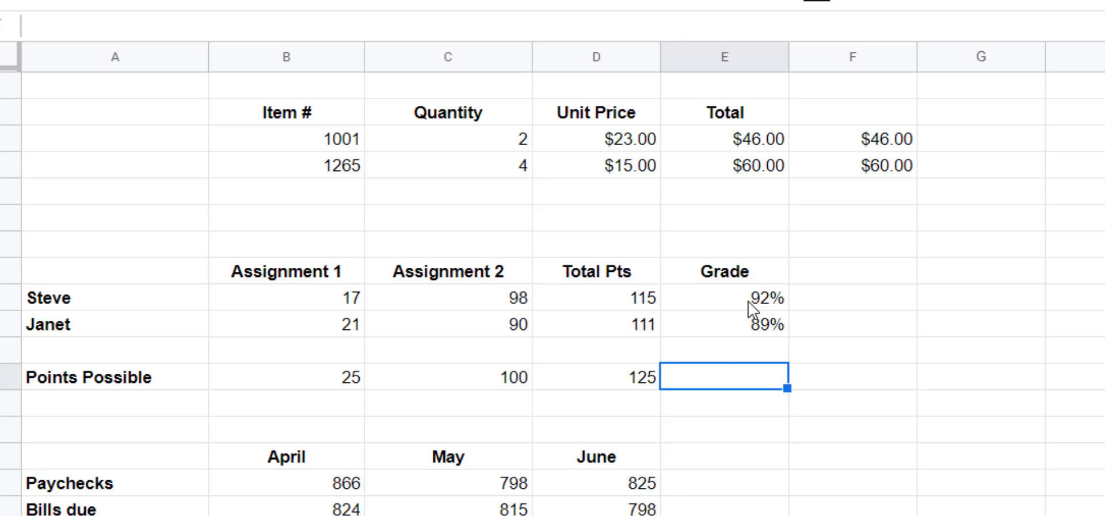
# Step: Enter a DIVIDE formula in cell F9 that divides D9 by D12 as an alternative grade calculation
pyautogui.click(853, 302)
pyautogui.write('=')
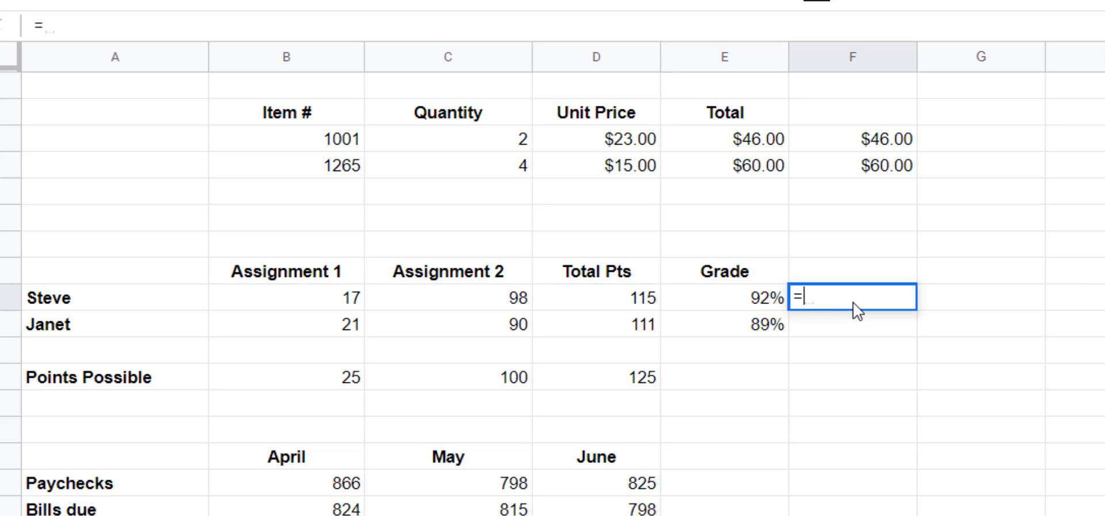
pyautogui.write('divid')
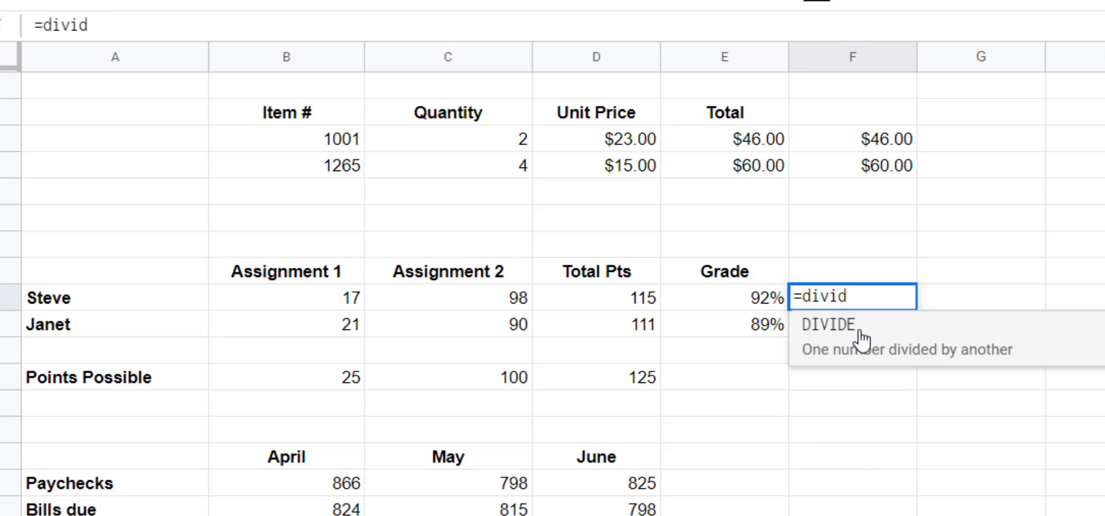
pyautogui.click(862, 334)
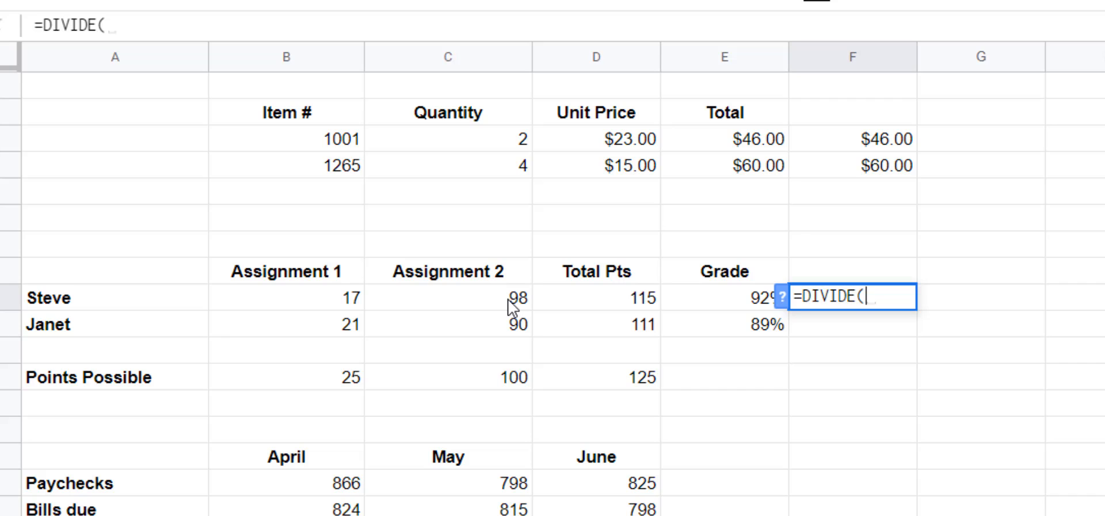
pyautogui.click(645, 302)
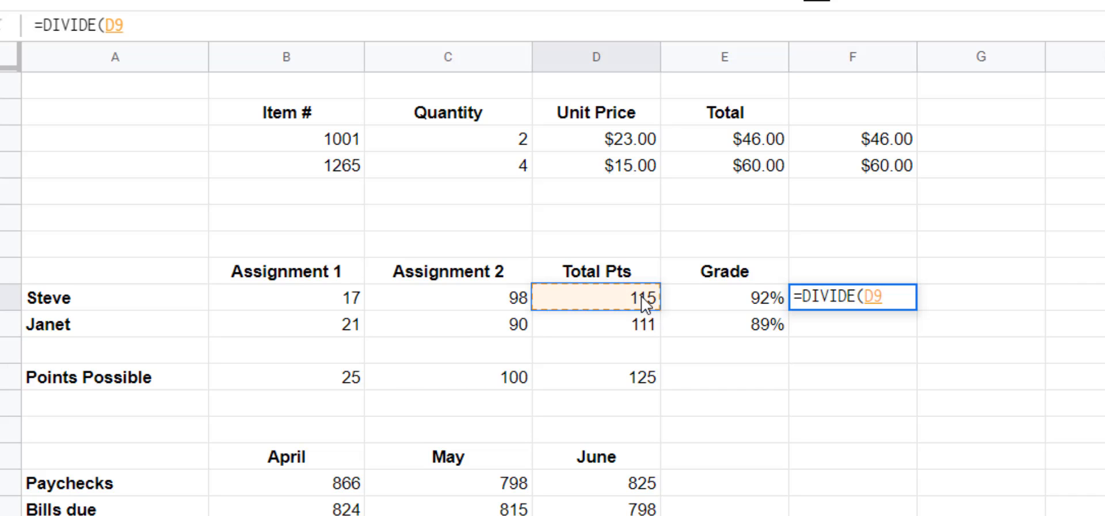
pyautogui.write(',')
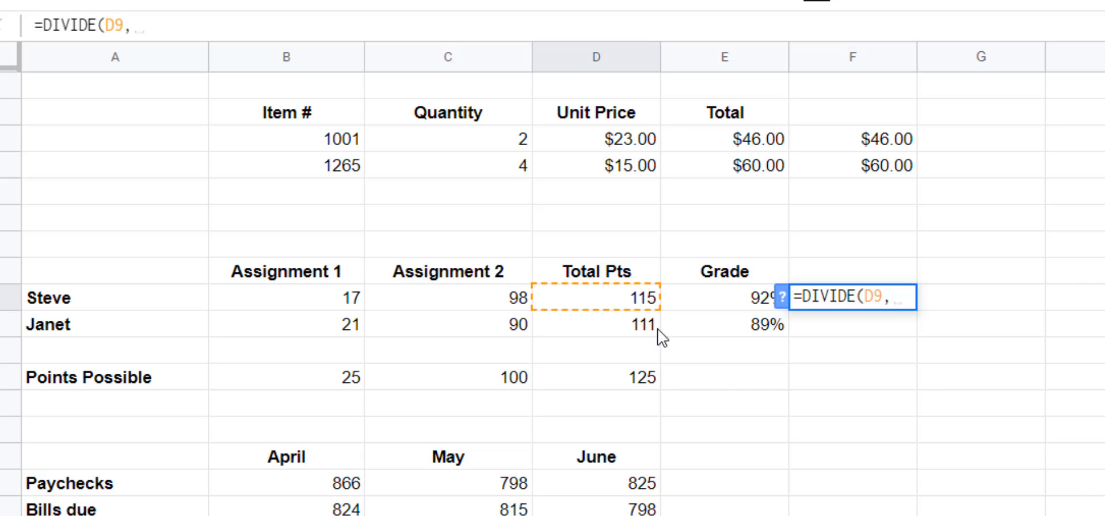
pyautogui.click(641, 380)
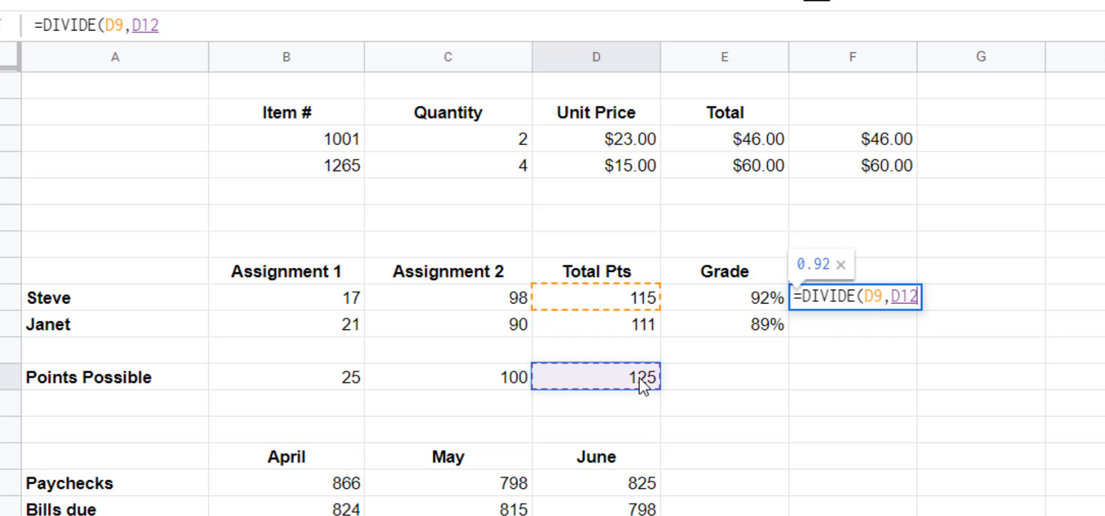
pyautogui.press('Return')
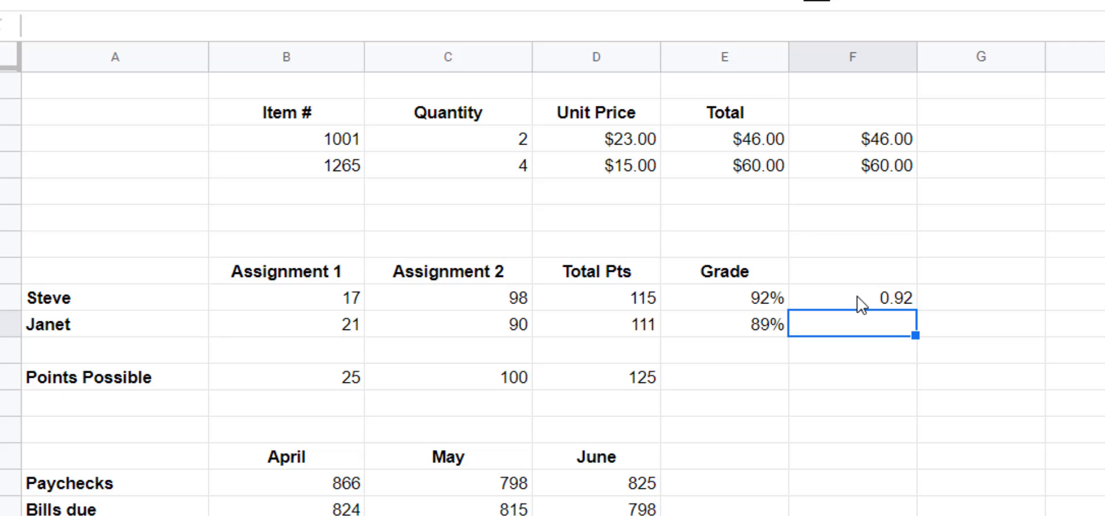
# Step: Format the monthly budget cells B16:D18 as currency
pyautogui.click(725, 481)
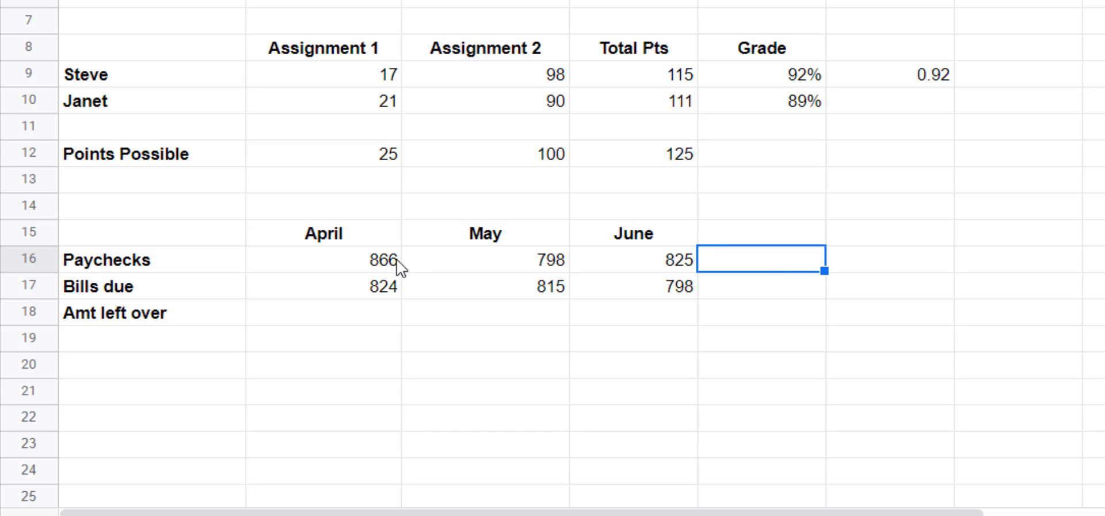
pyautogui.click(364, 262)
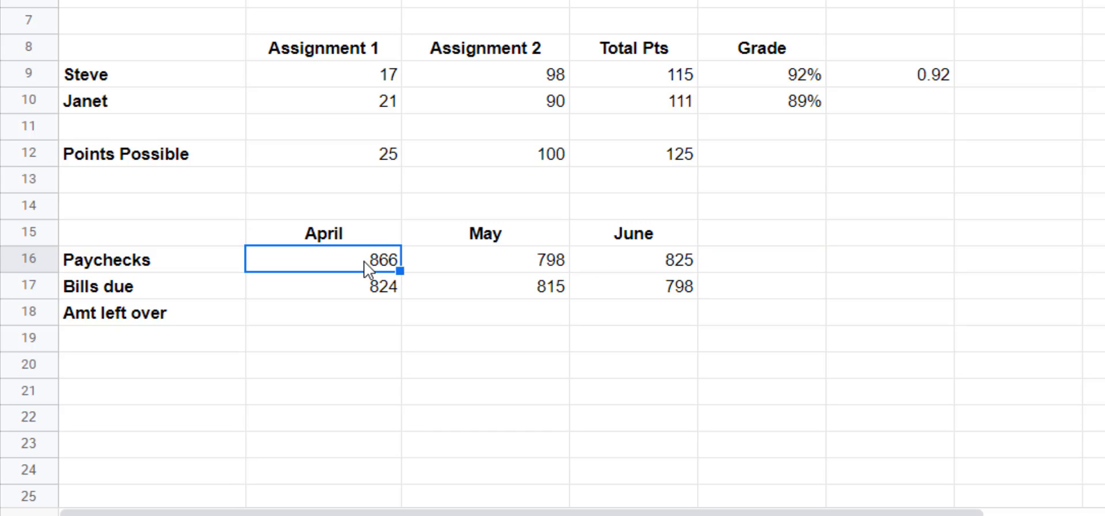
pyautogui.moveTo(364, 262); pyautogui.dragTo(643, 311)
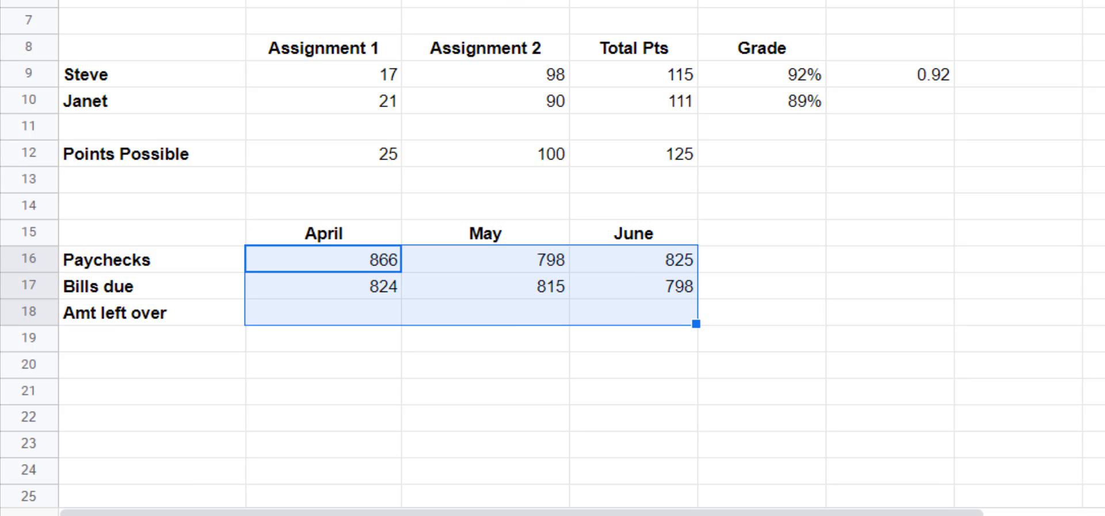
pyautogui.hotkey('ctrl', 'shift', '4')
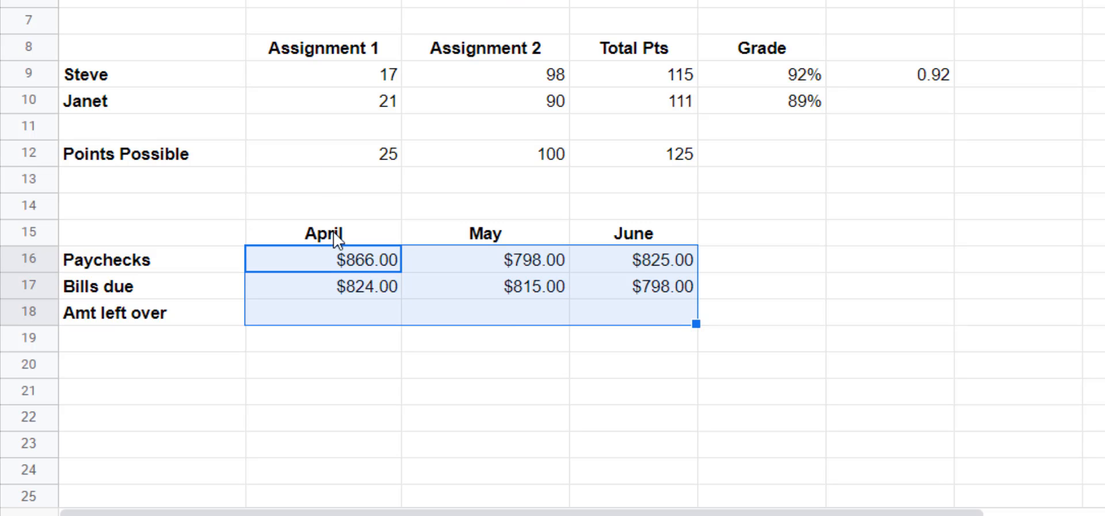
# Step: Calculate April's amount left over in cell B18 by subtracting bills due from paychecks with =B16-B17
pyautogui.click(344, 266)
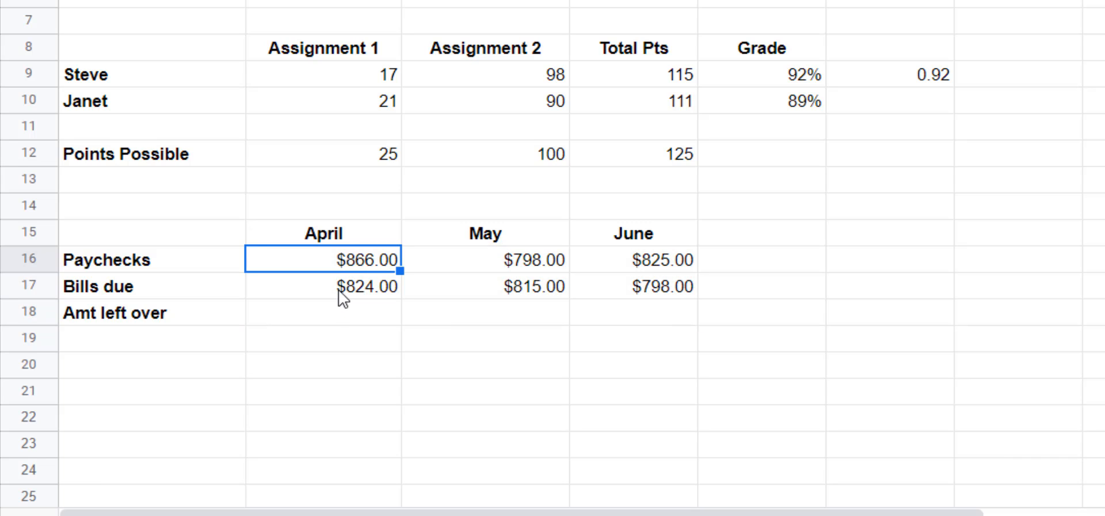
pyautogui.click(341, 294)
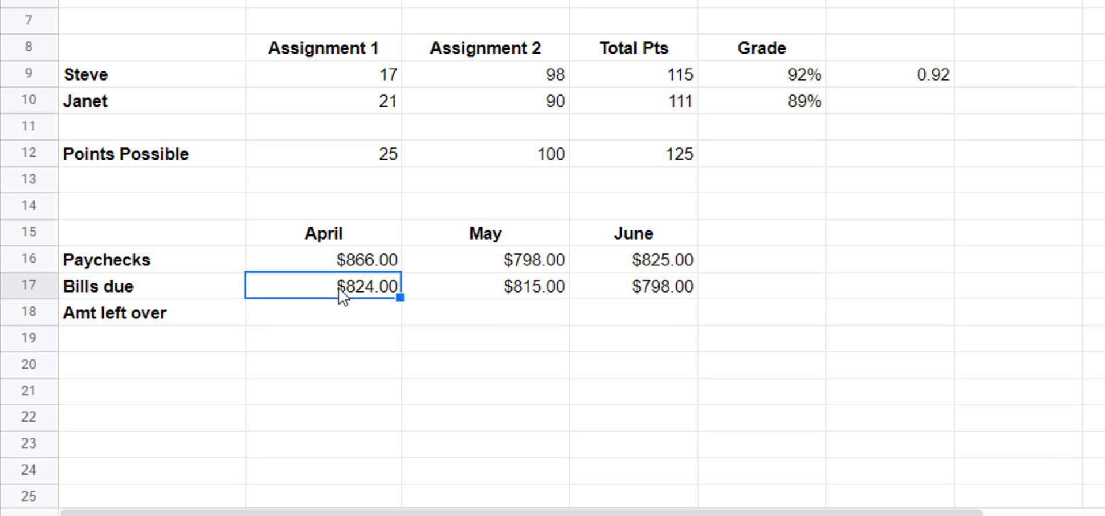
pyautogui.click(338, 320)
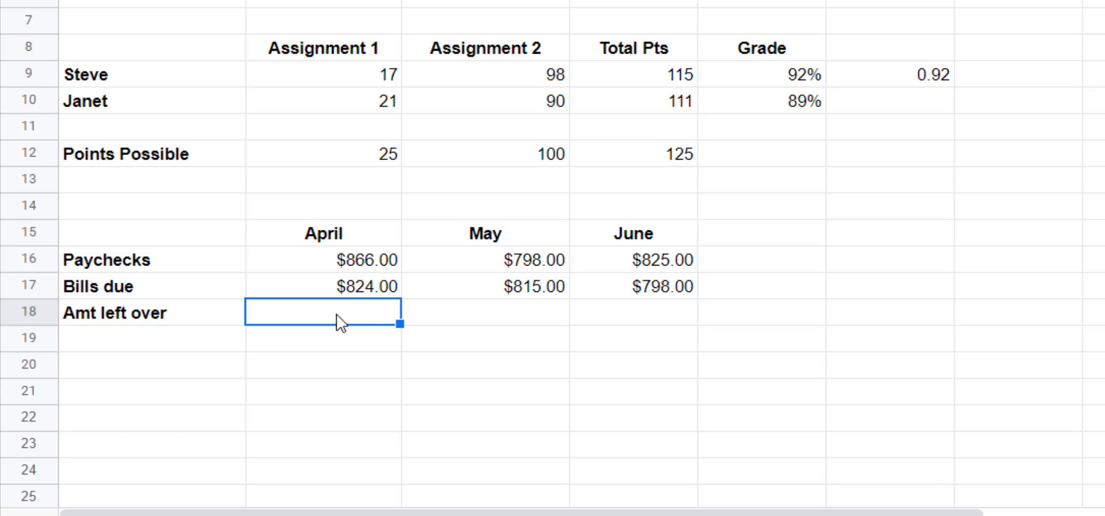
pyautogui.write('=')
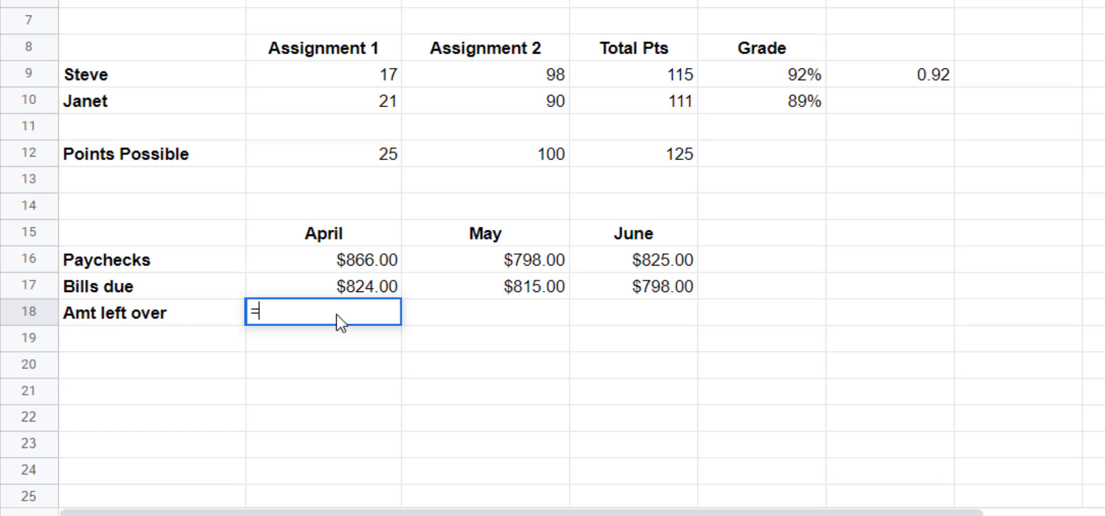
pyautogui.click(347, 261)
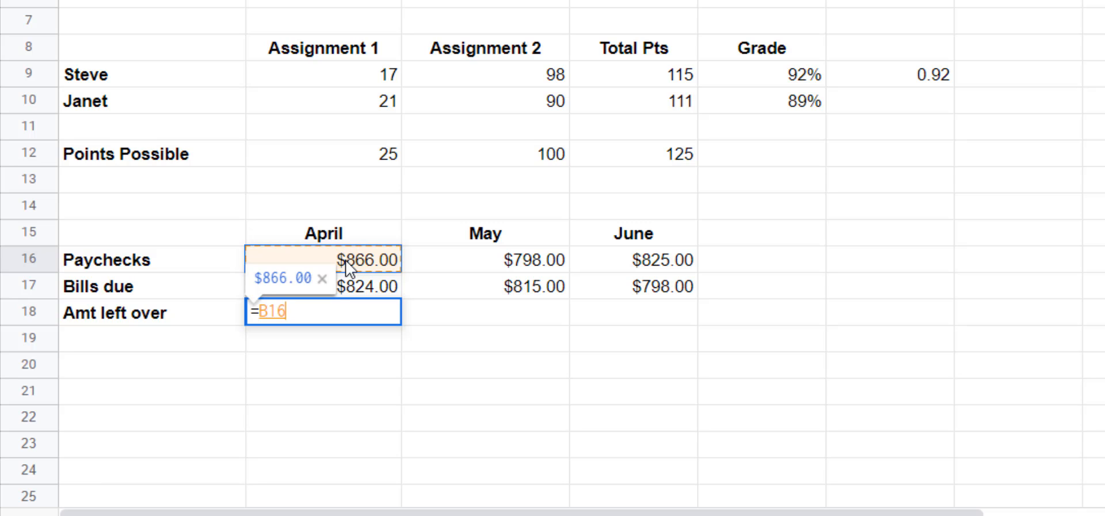
pyautogui.write('-')
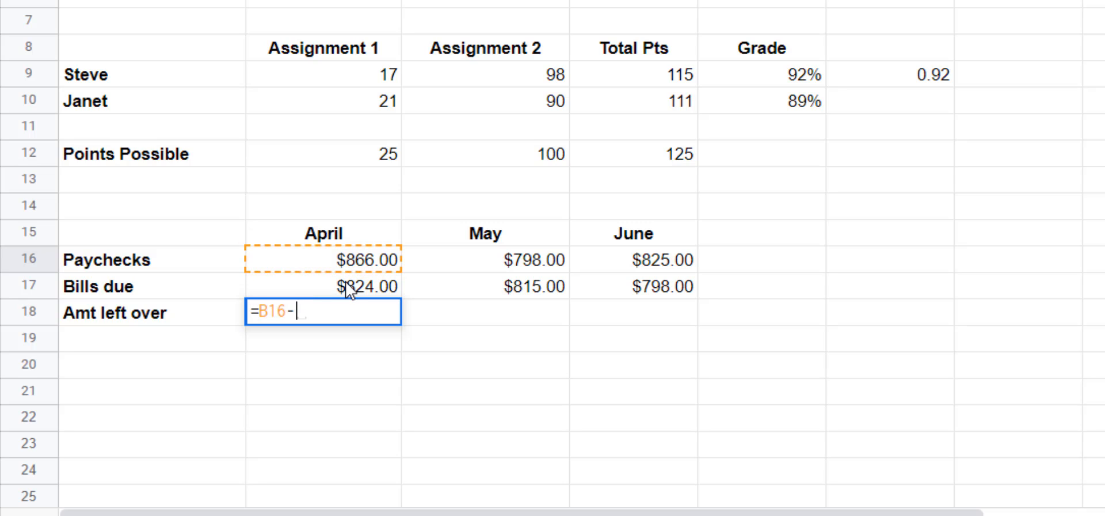
pyautogui.click(346, 285)
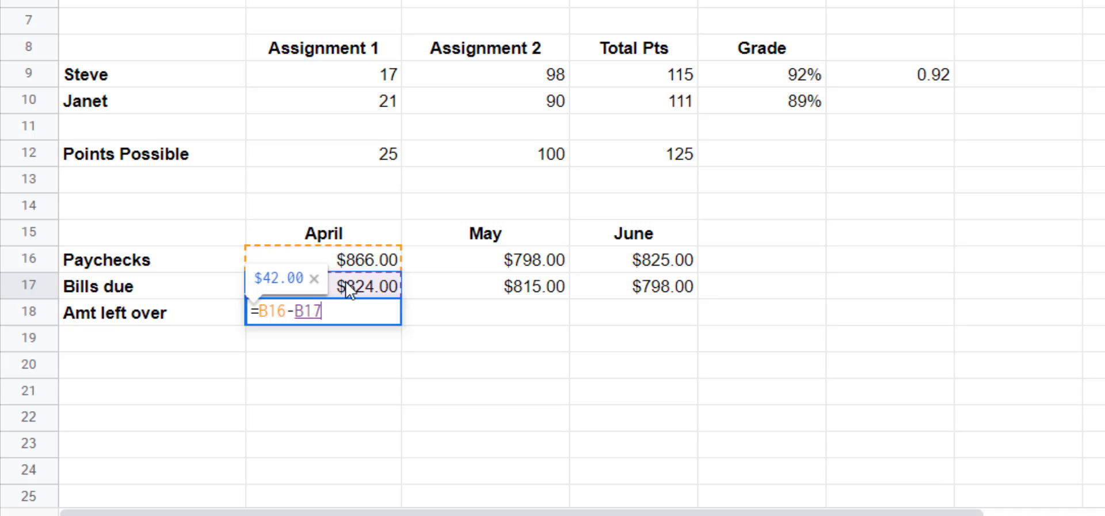
pyautogui.press('Return')
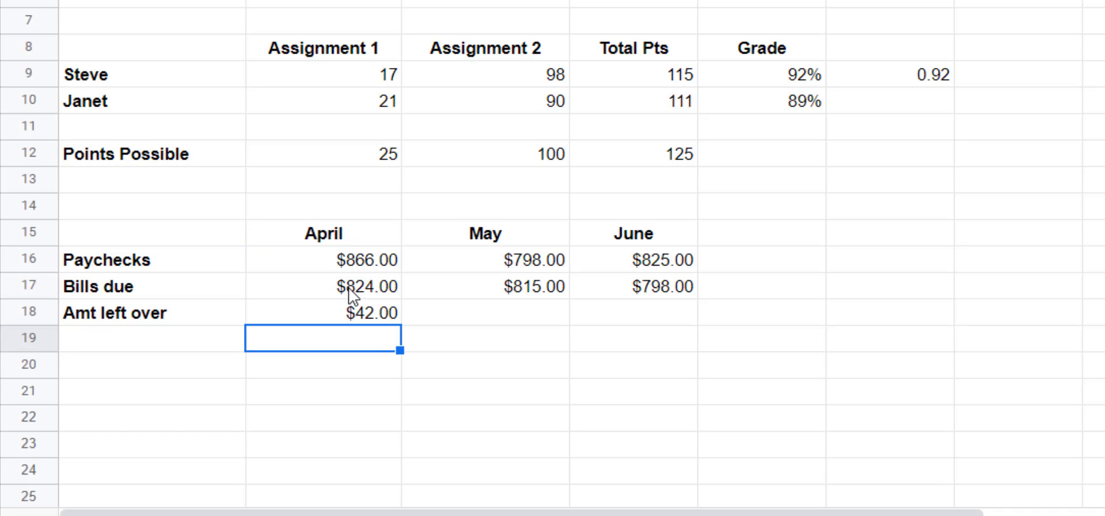
# Step: Copy April's amount-left-over formula from cell B18 across to May's cell C18
pyautogui.click(351, 314)
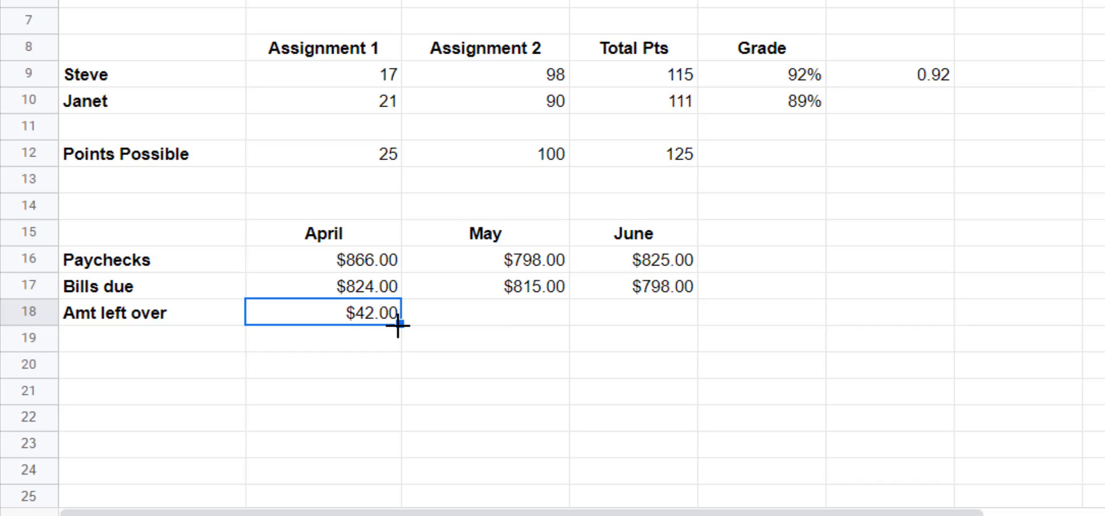
pyautogui.moveTo(400, 324); pyautogui.dragTo(442, 321)
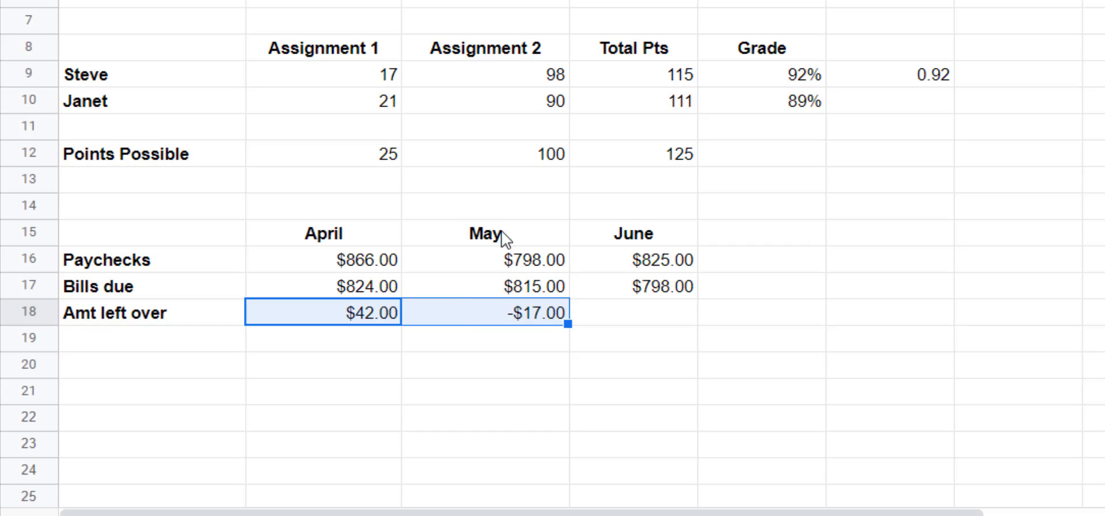
# Step: Calculate June's amount left over in cell D18 with a MINUS formula that subtracts D17 from D16
pyautogui.click(654, 313)
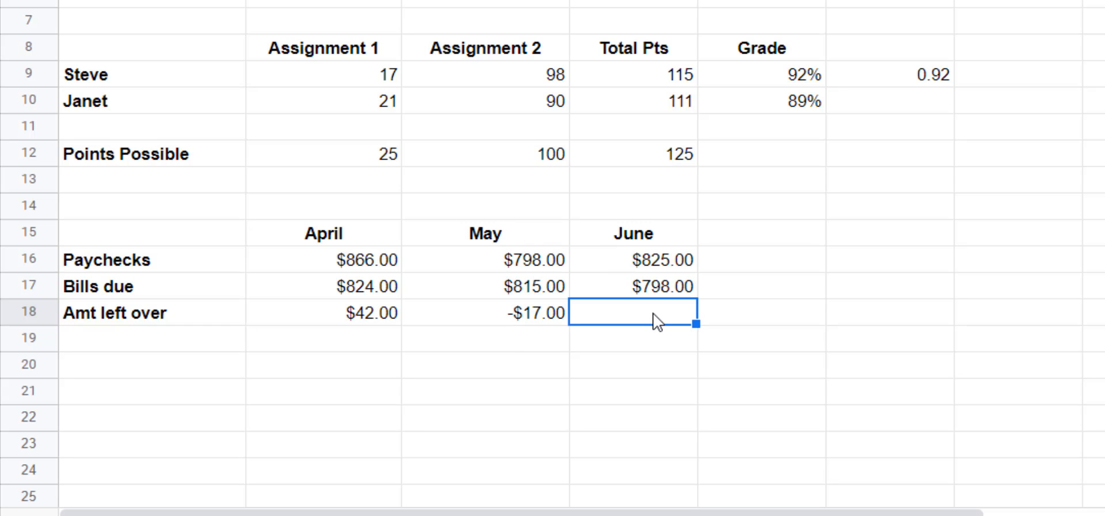
pyautogui.write('=minu')
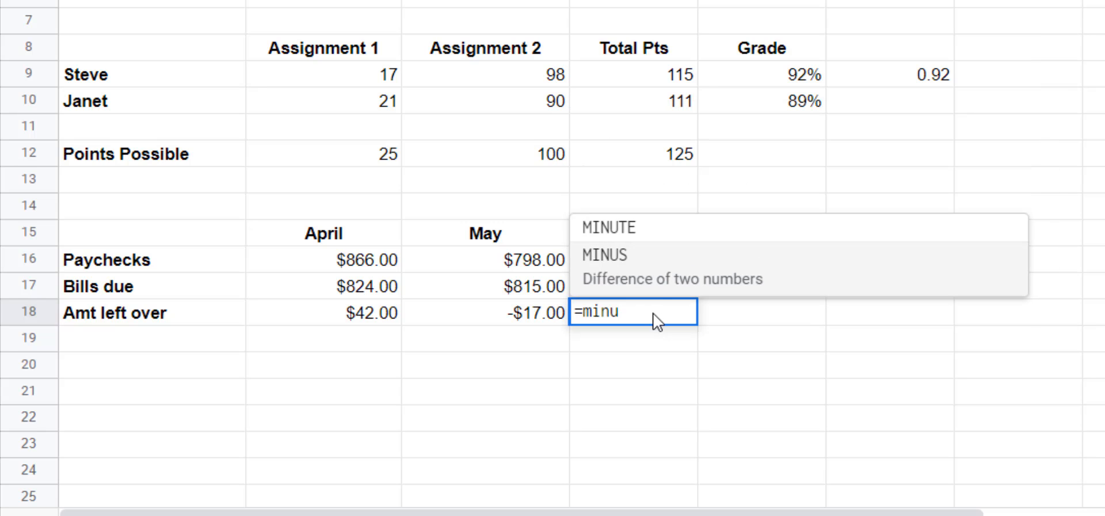
pyautogui.click(653, 271)
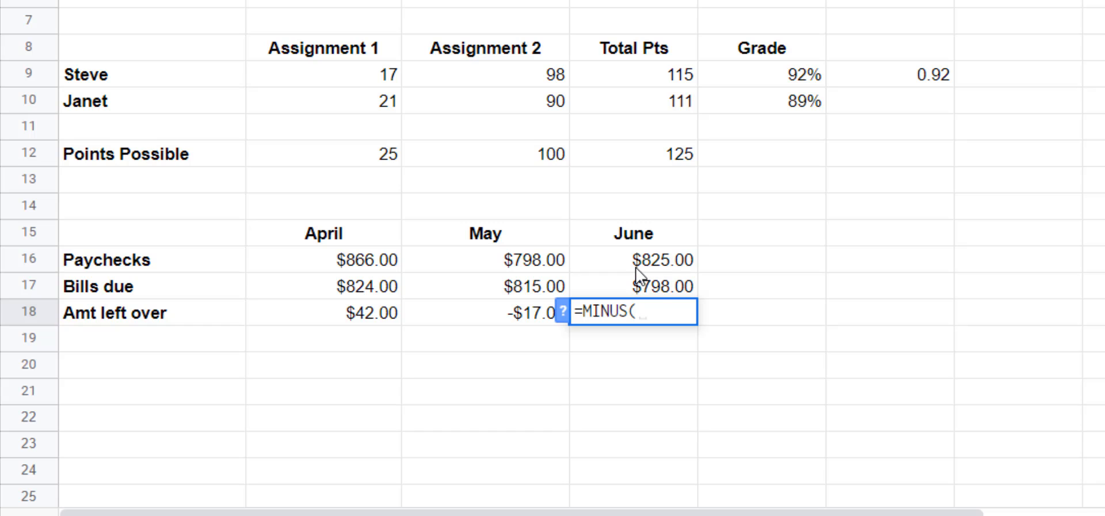
pyautogui.click(636, 266)
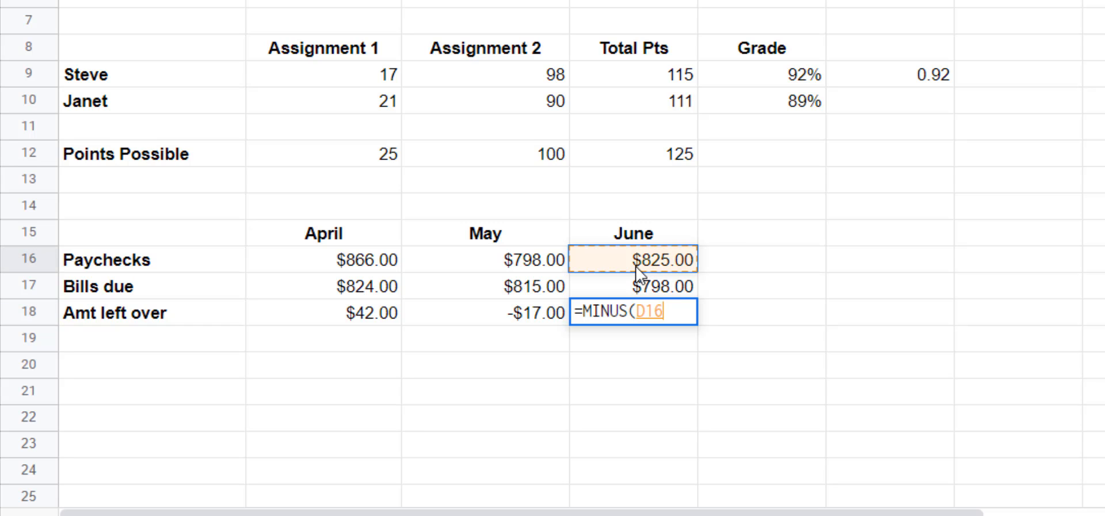
pyautogui.write(',')
pyautogui.click(677, 286)
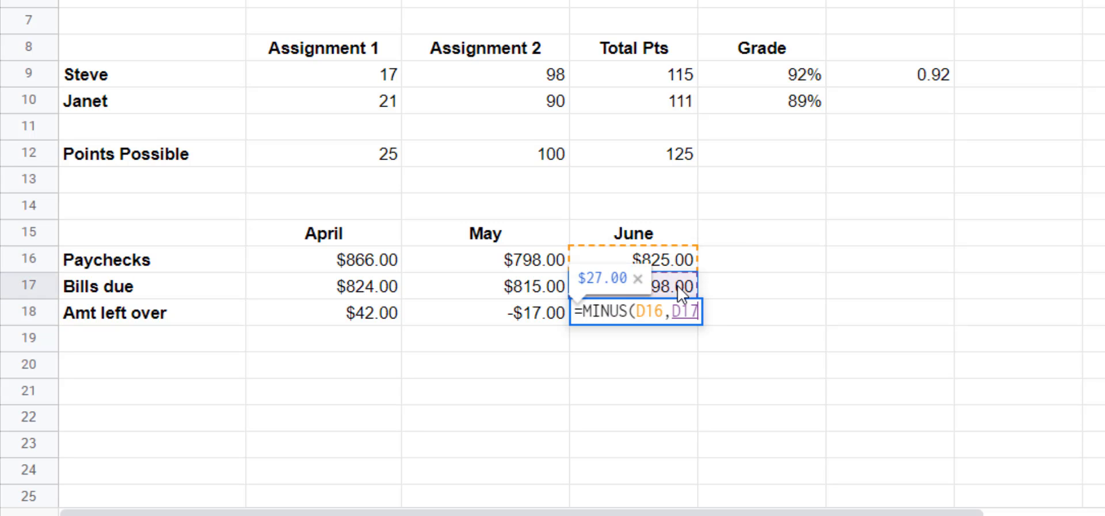
pyautogui.press('Return')
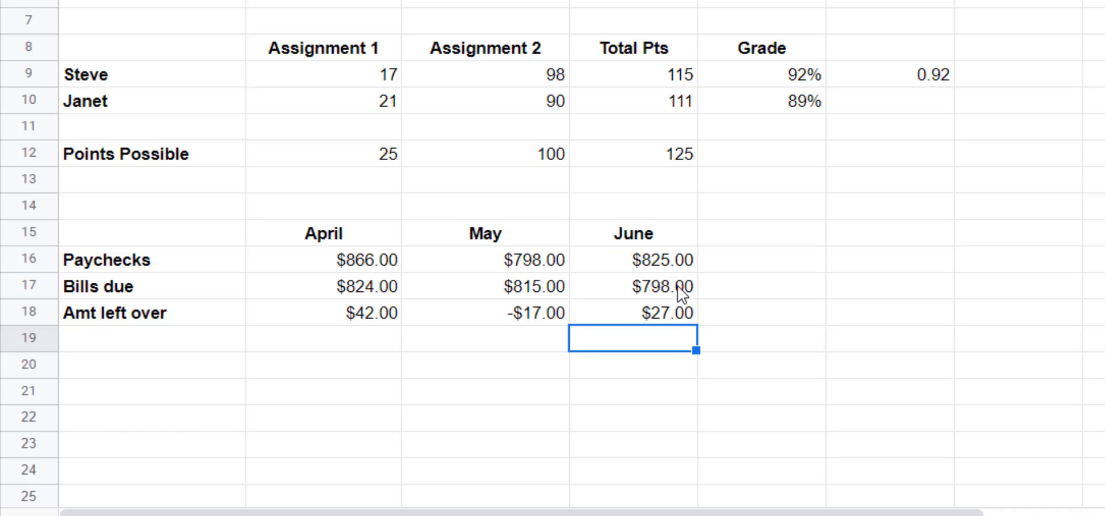
# Step: Display the underlying formulas in the sheet's cells instead of their results, with cell D18 selected
pyautogui.click(673, 320)
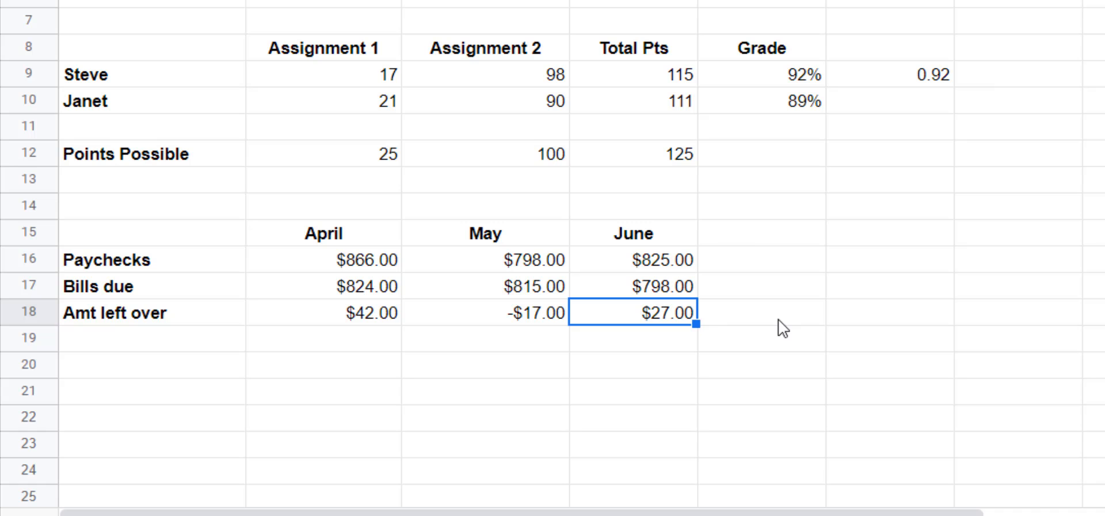
pyautogui.hotkey('ctrl', '`')
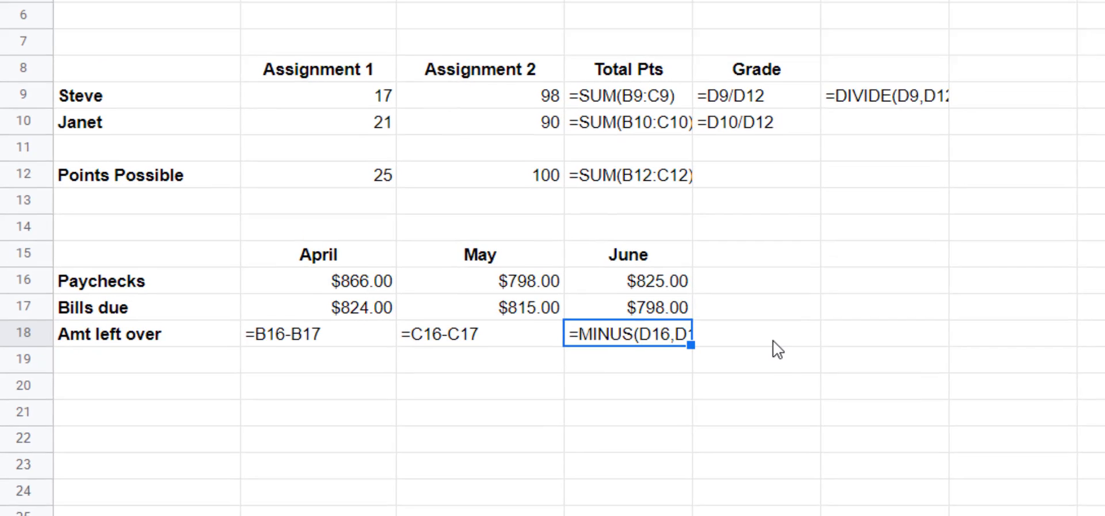